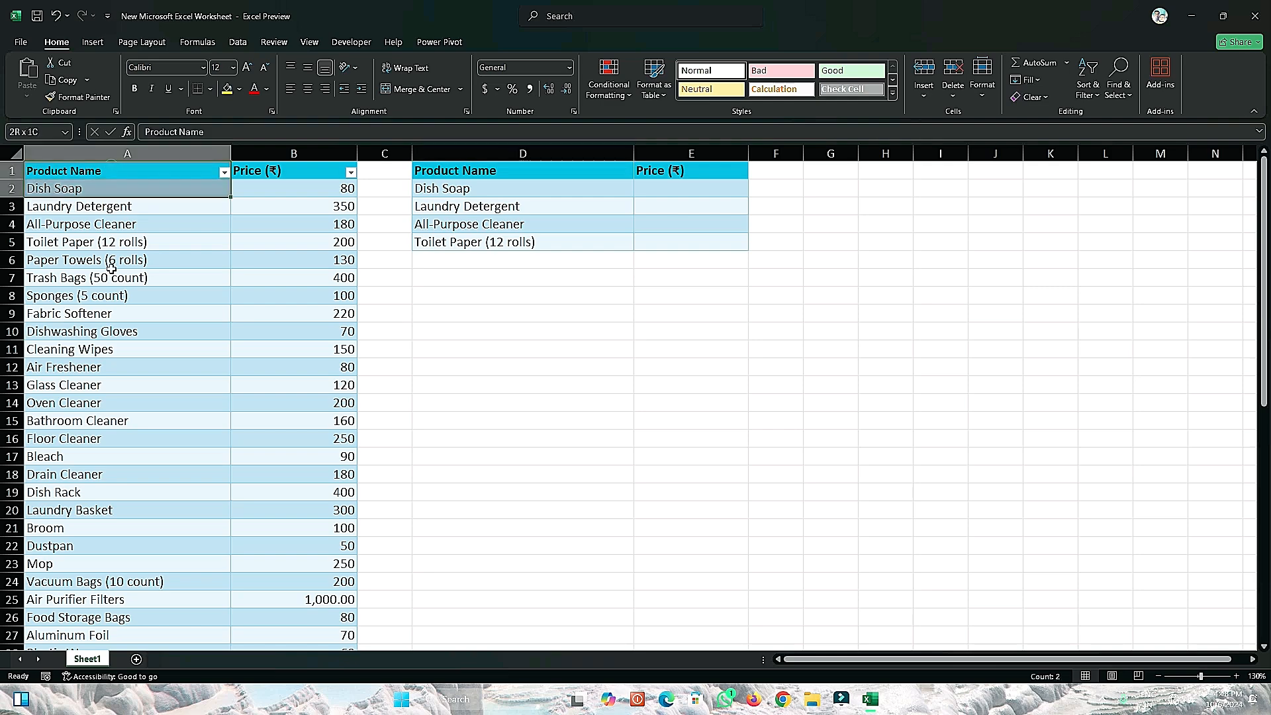
{"action": "left_click_drag", "start_coordinate": [281, 177], "coordinate": [292, 530]}
{"action": "left_click", "coordinate": [500, 275]}
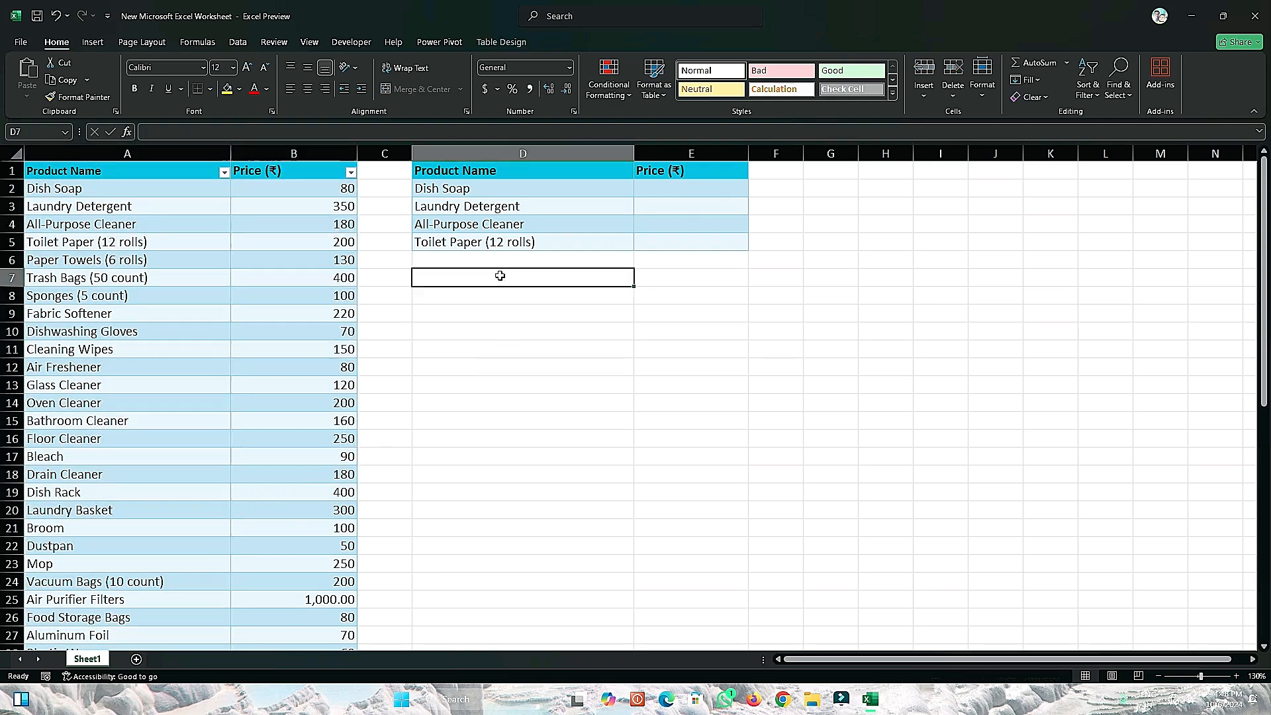
{"action": "key", "text": "ctrl+shift+Up"}
{"action": "key", "text": "ctrl+shift+Up"}
{"action": "left_click", "coordinate": [685, 264]}
{"action": "left_click_drag", "start_coordinate": [685, 264], "coordinate": [684, 173]}
{"action": "key", "text": "Down"}
{"action": "left_click", "coordinate": [663, 193]}
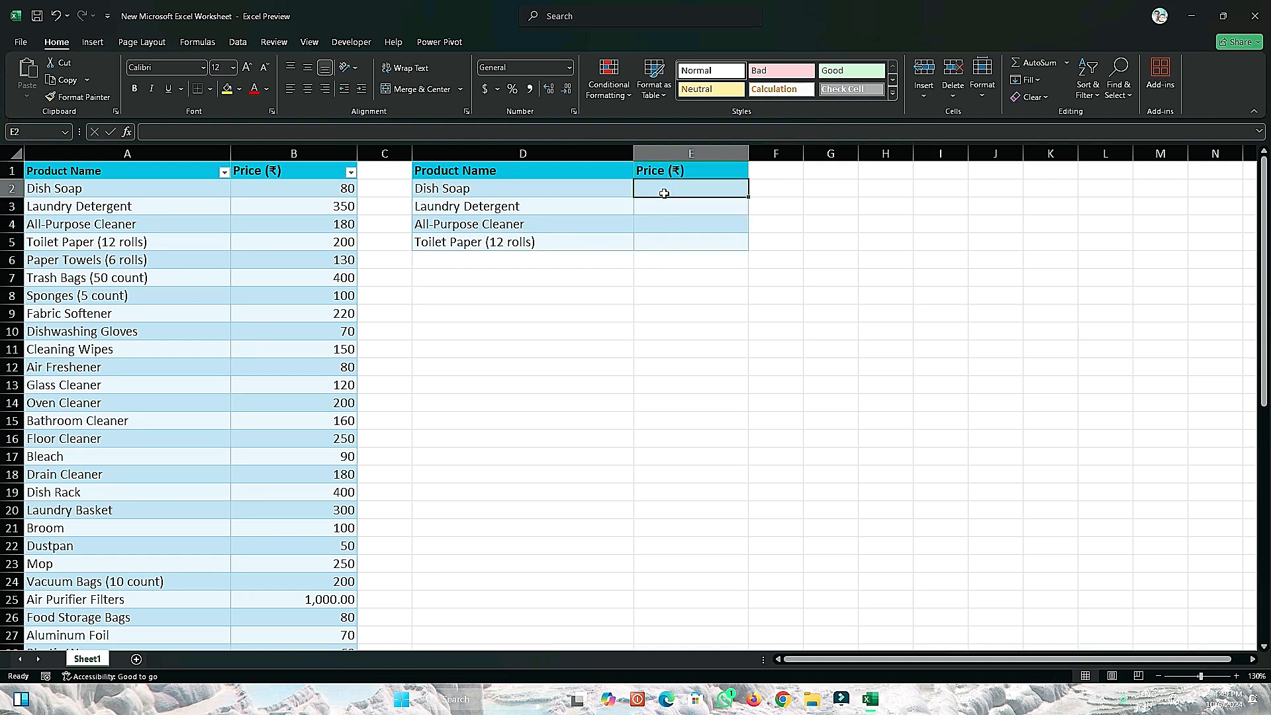
{"action": "type", "text": "80"}
{"action": "left_click", "coordinate": [664, 277]}
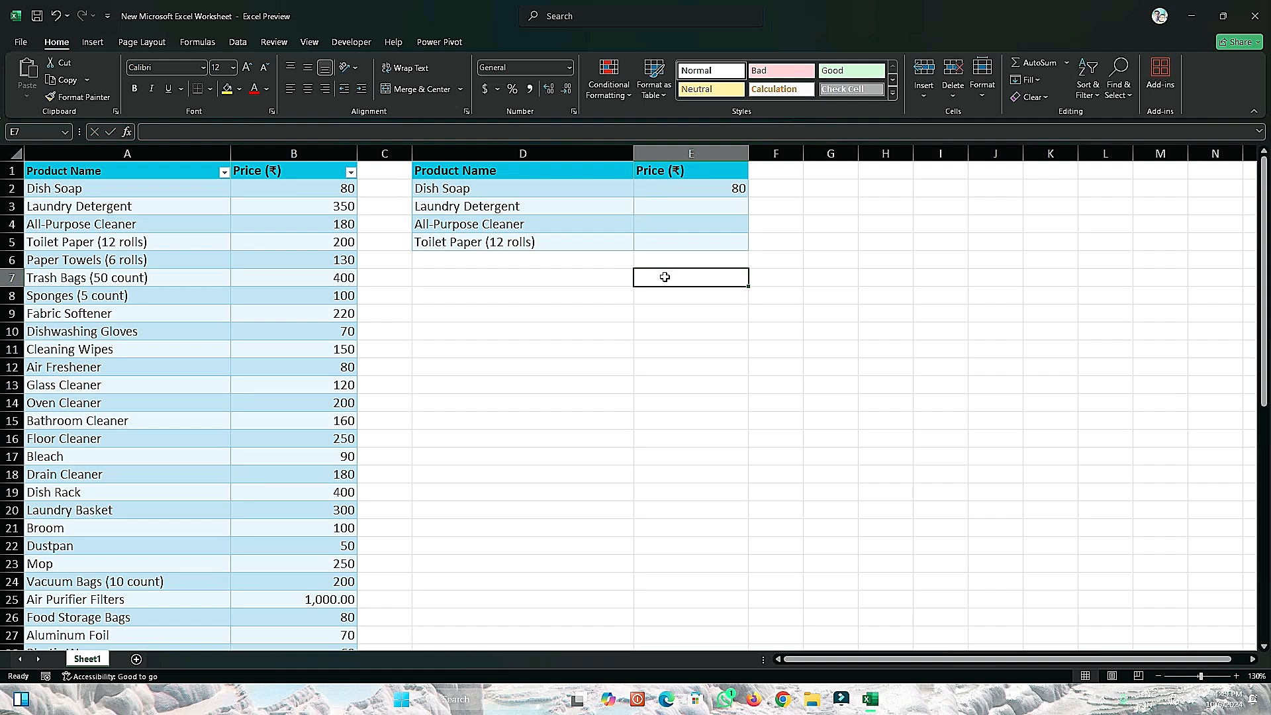
{"action": "left_click", "coordinate": [710, 189]}
{"action": "key", "text": "BackSpace"}
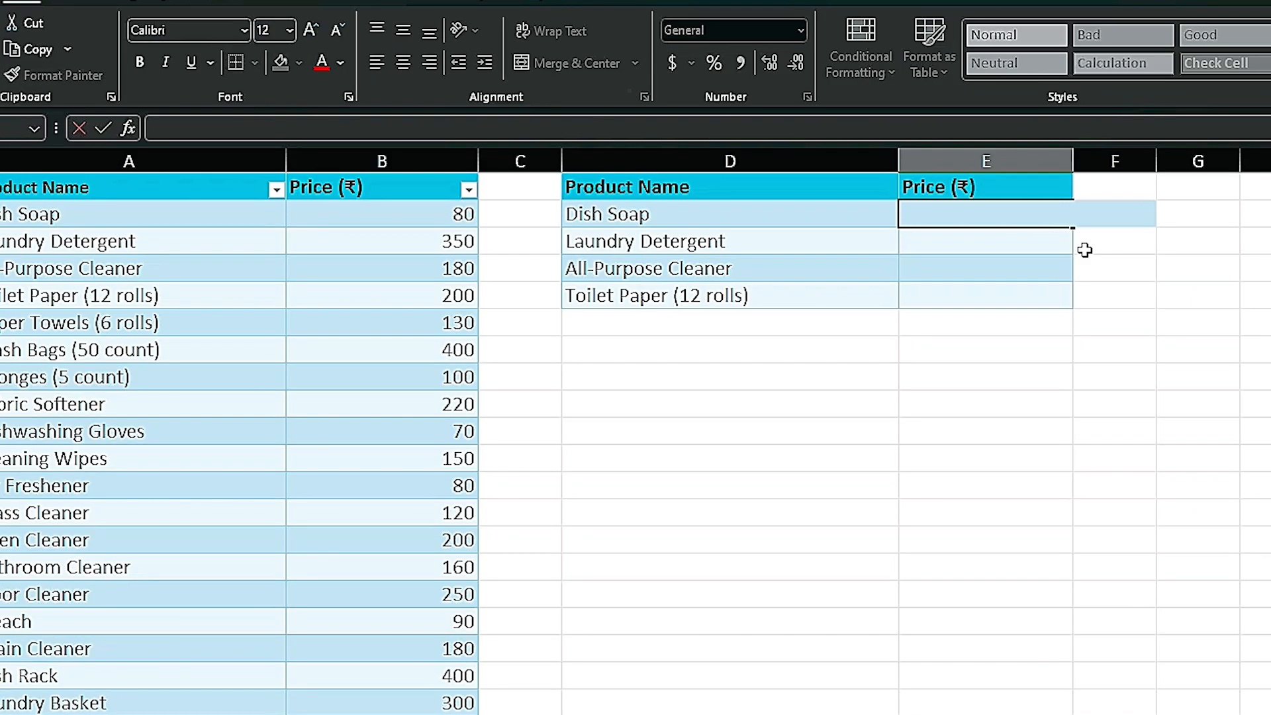
Enter an exact-match VLOOKUP in E2 that looks up D2 in A2:B40 and returns column 2
{"action": "type", "text": "=vlookup"}
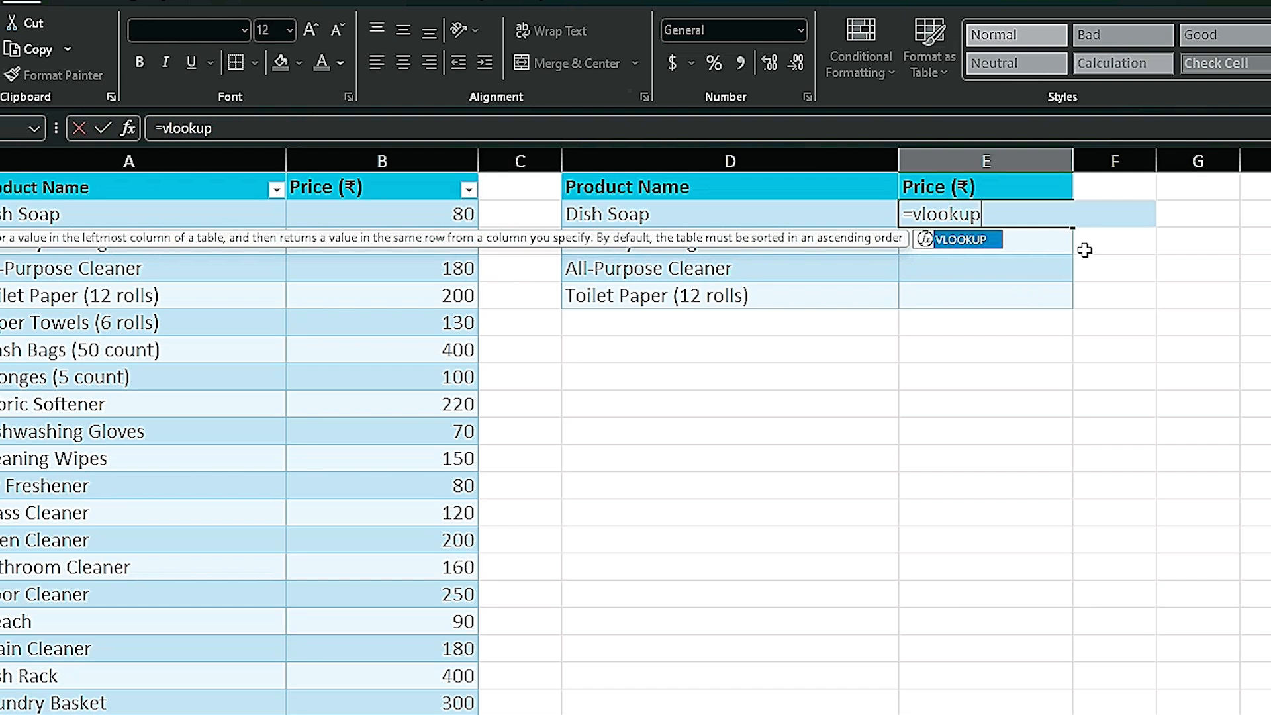
{"action": "type", "text": "("}
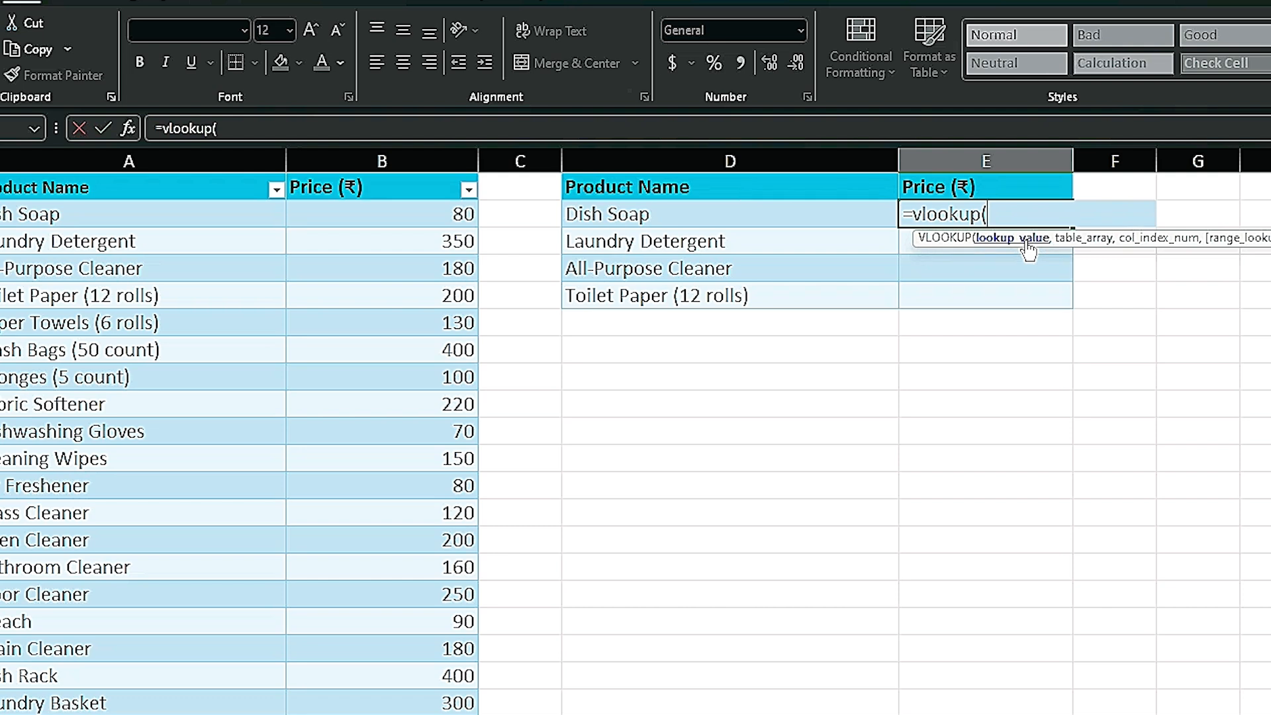
{"action": "left_click", "coordinate": [671, 213]}
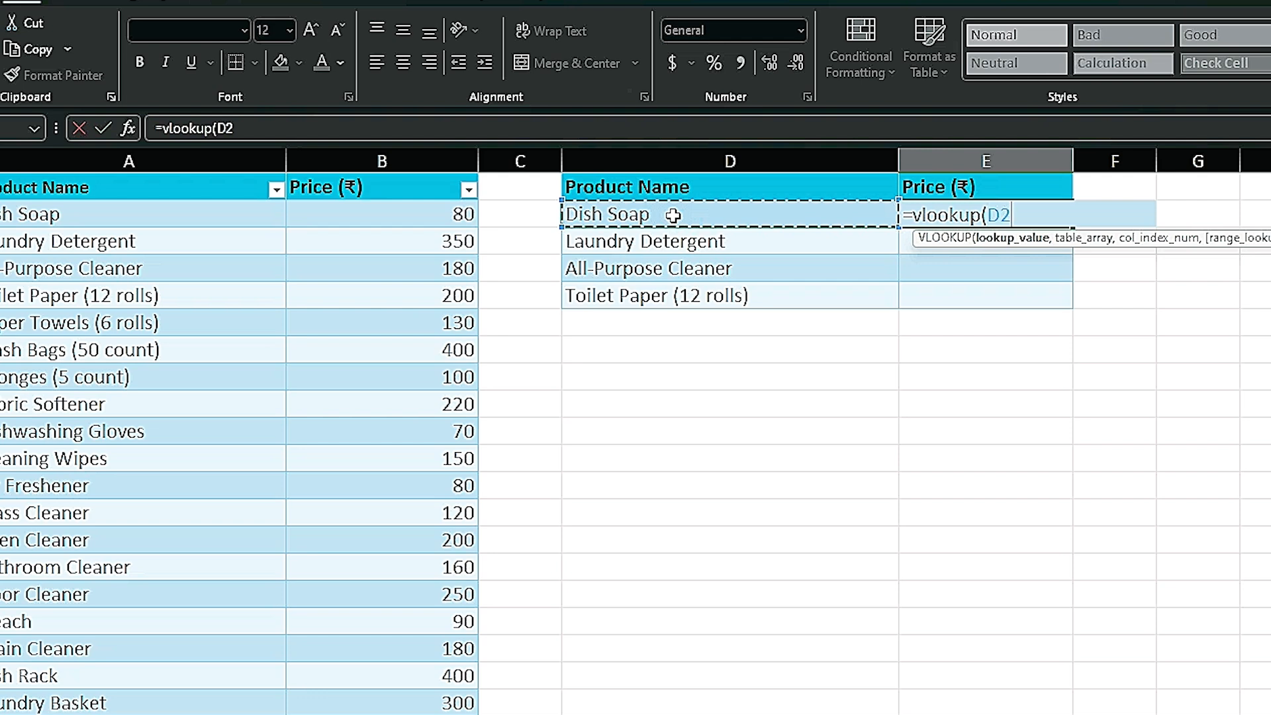
{"action": "type", "text": ","}
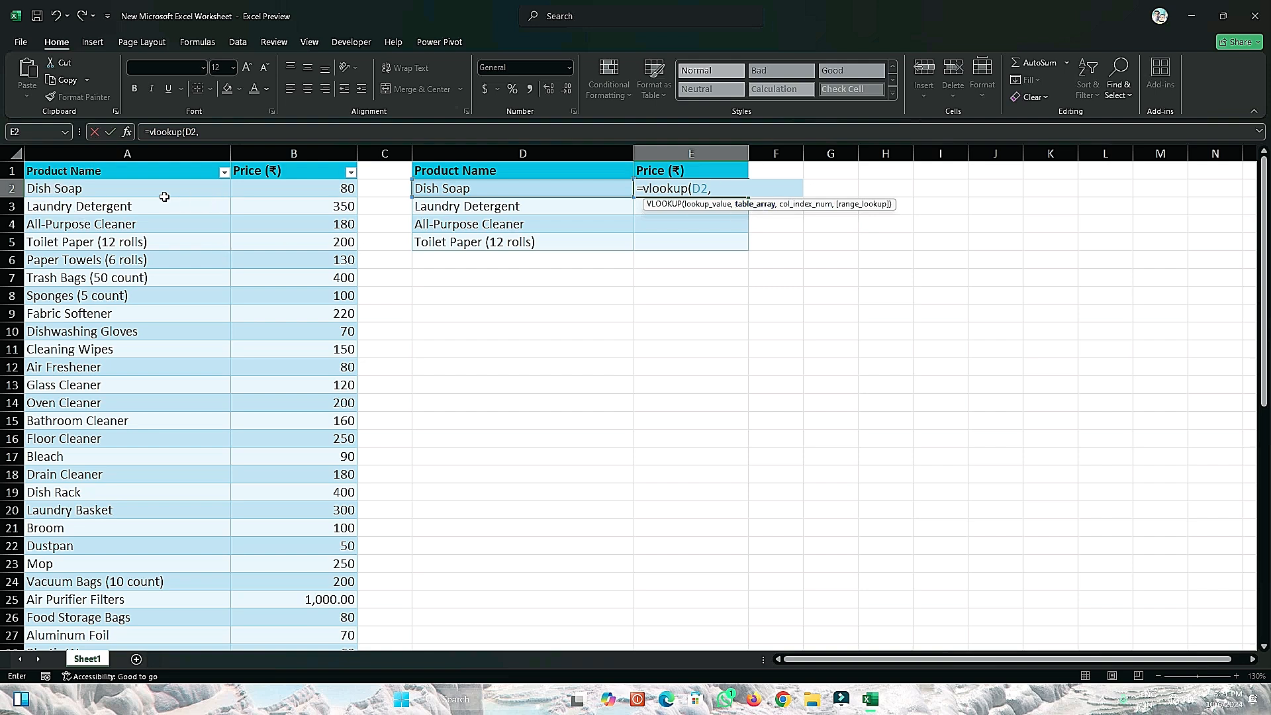
{"action": "left_click_drag", "start_coordinate": [92, 188], "coordinate": [347, 636]}
{"action": "left_click_drag", "start_coordinate": [347, 635], "coordinate": [346, 636]}
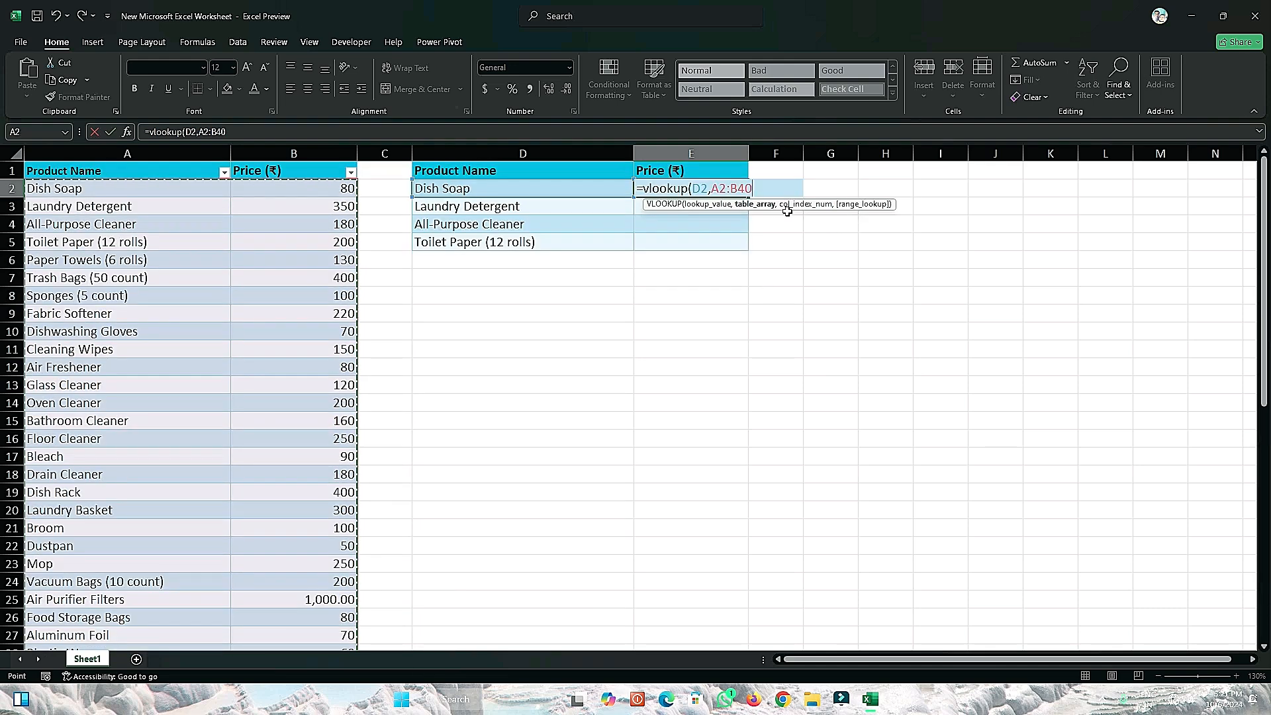
{"action": "type", "text": ","}
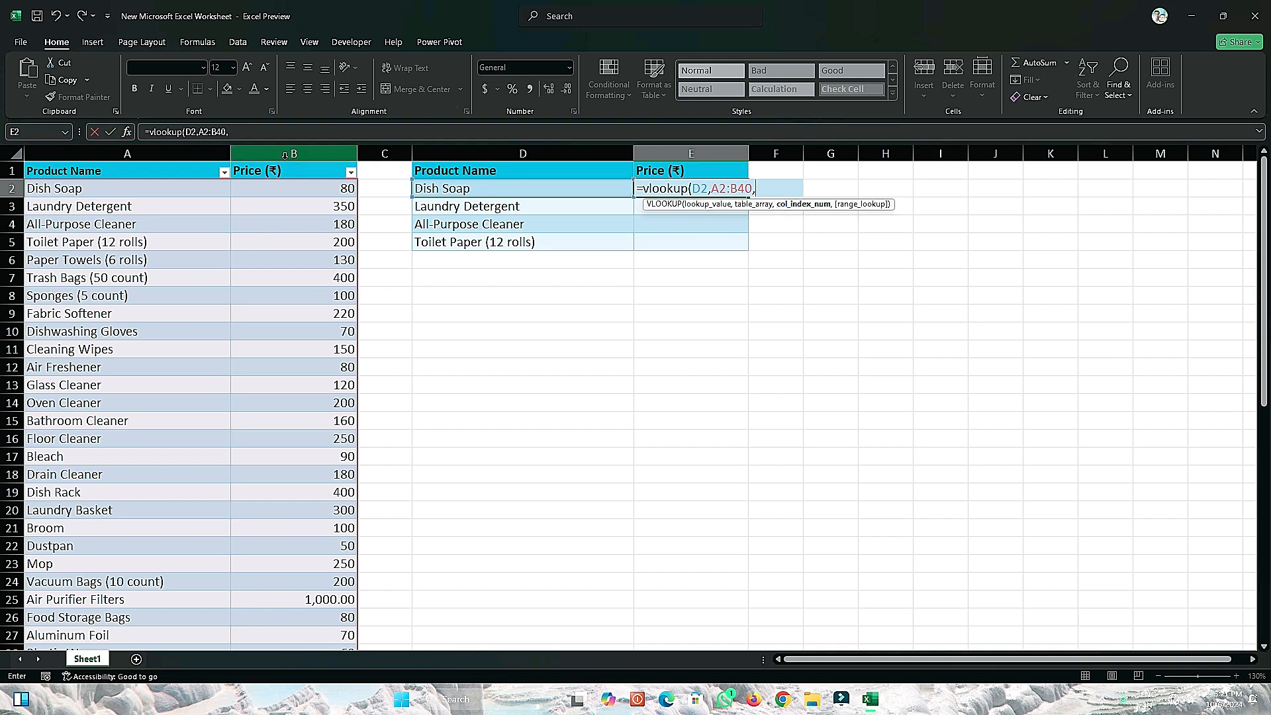
{"action": "type", "text": "2,"}
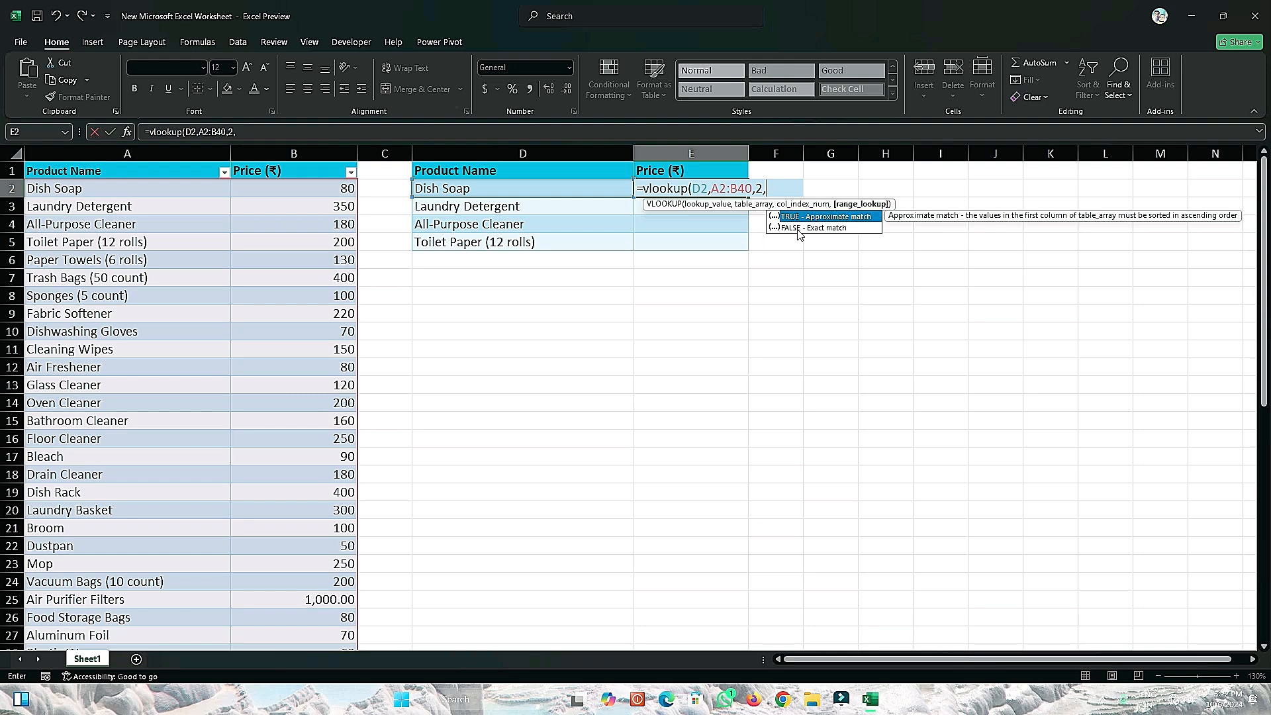
{"action": "left_click", "coordinate": [779, 192]}
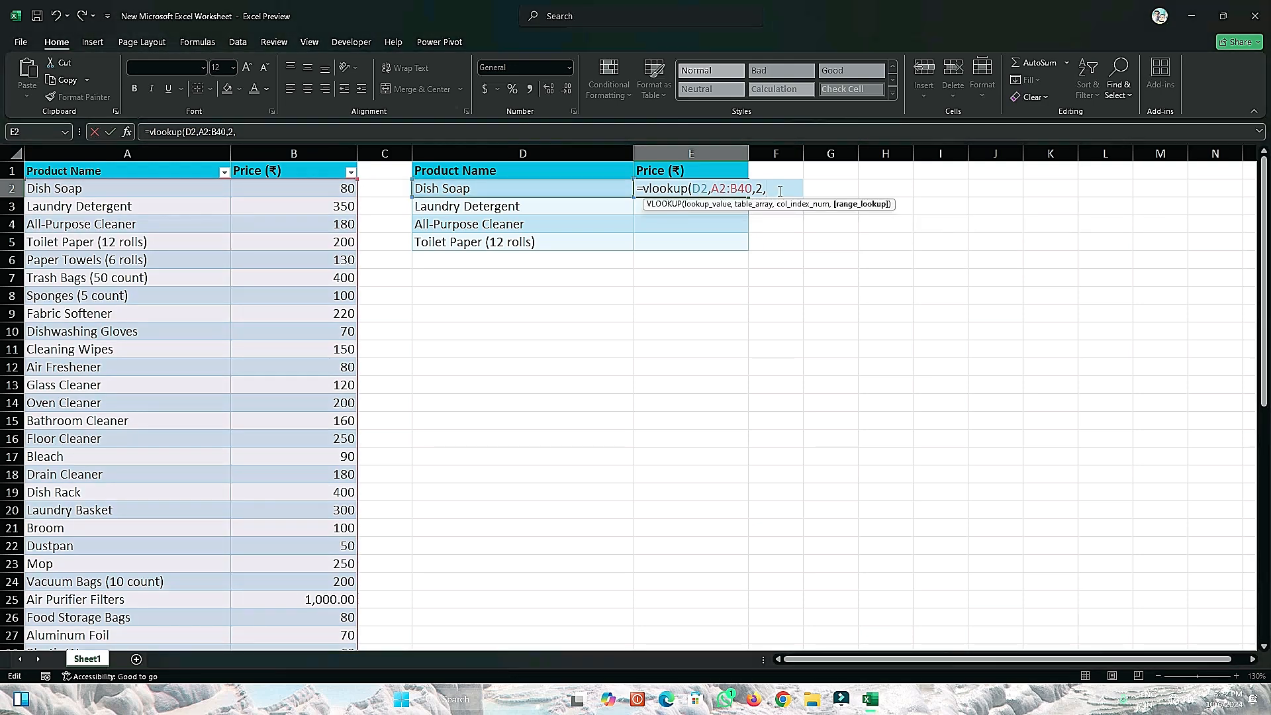
{"action": "type", "text": ")"}
{"action": "key", "text": "Return"}
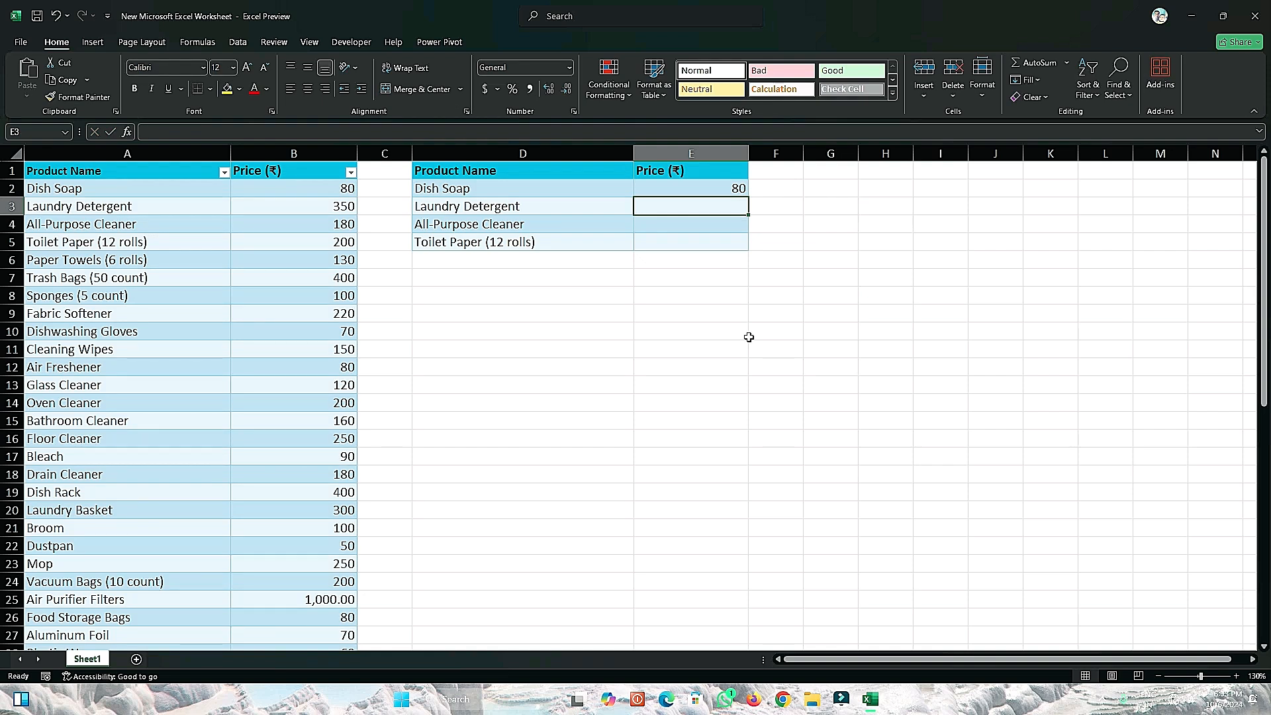
Review the arguments of the VLOOKUP formula in E2 in the Function Arguments dialog
{"action": "double_click", "coordinate": [693, 187]}
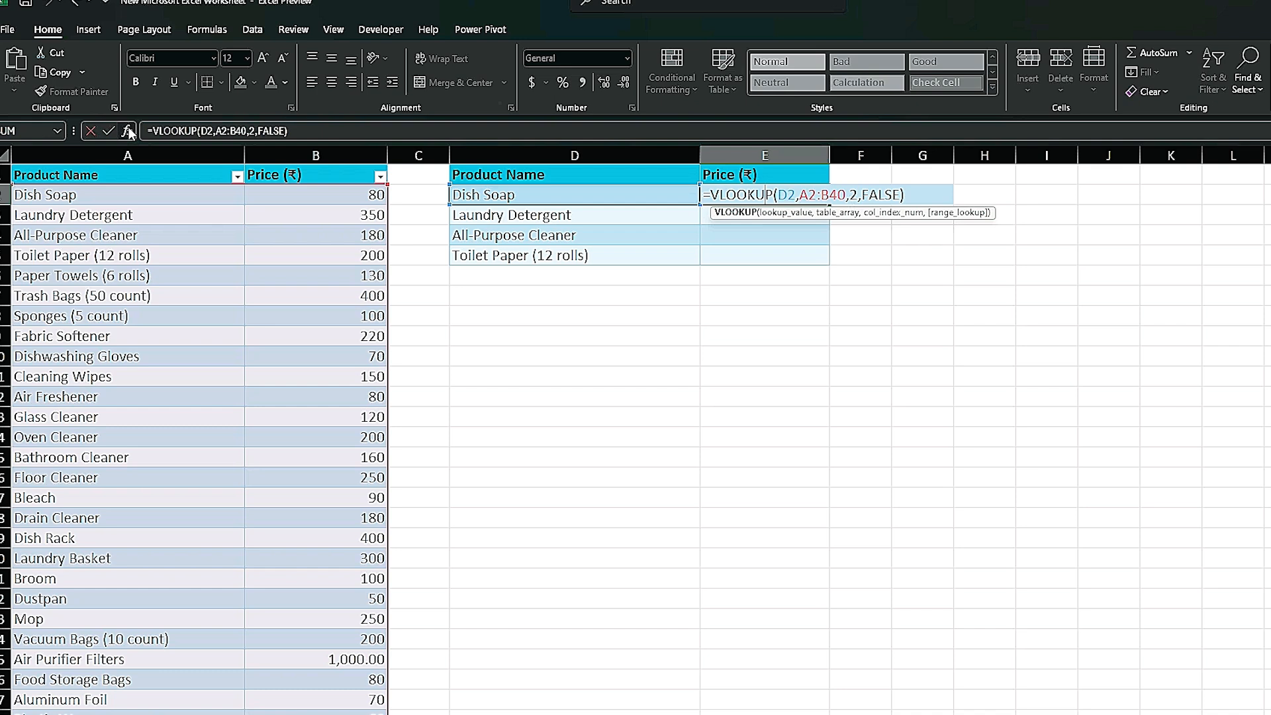
{"action": "left_click", "coordinate": [126, 132]}
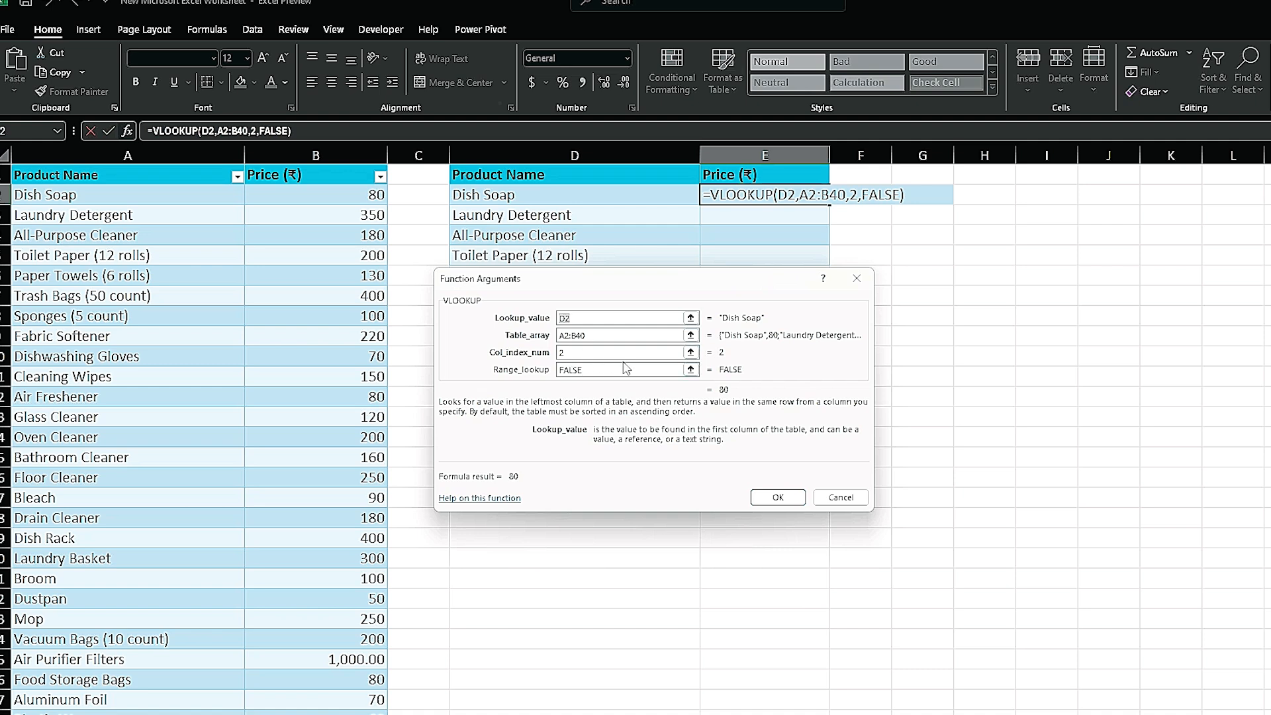
{"action": "left_click", "coordinate": [861, 283]}
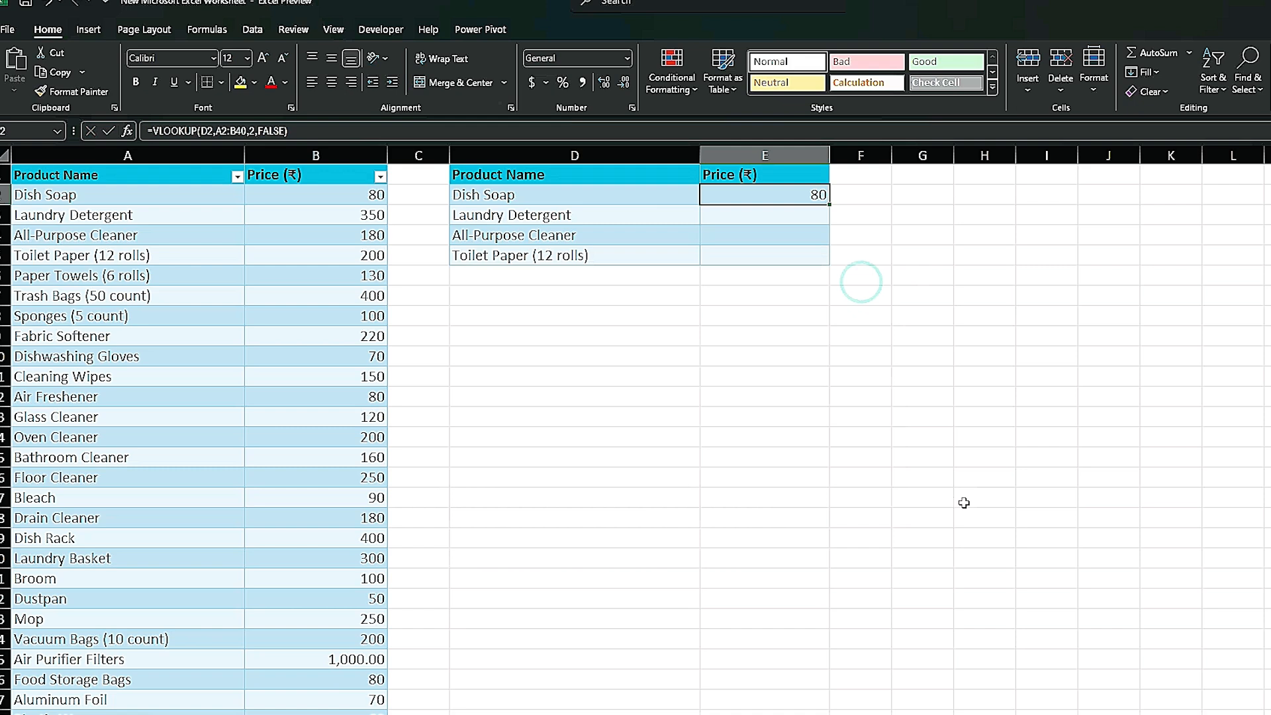
Fill the VLOOKUP formula from E2 down through E5 and inspect the copied formula for Toilet Paper (12 rolls)
{"action": "left_click", "coordinate": [801, 213]}
{"action": "left_click", "coordinate": [804, 233]}
{"action": "left_click", "coordinate": [792, 259]}
{"action": "left_click", "coordinate": [798, 197]}
{"action": "left_click_drag", "start_coordinate": [830, 202], "coordinate": [830, 264]}
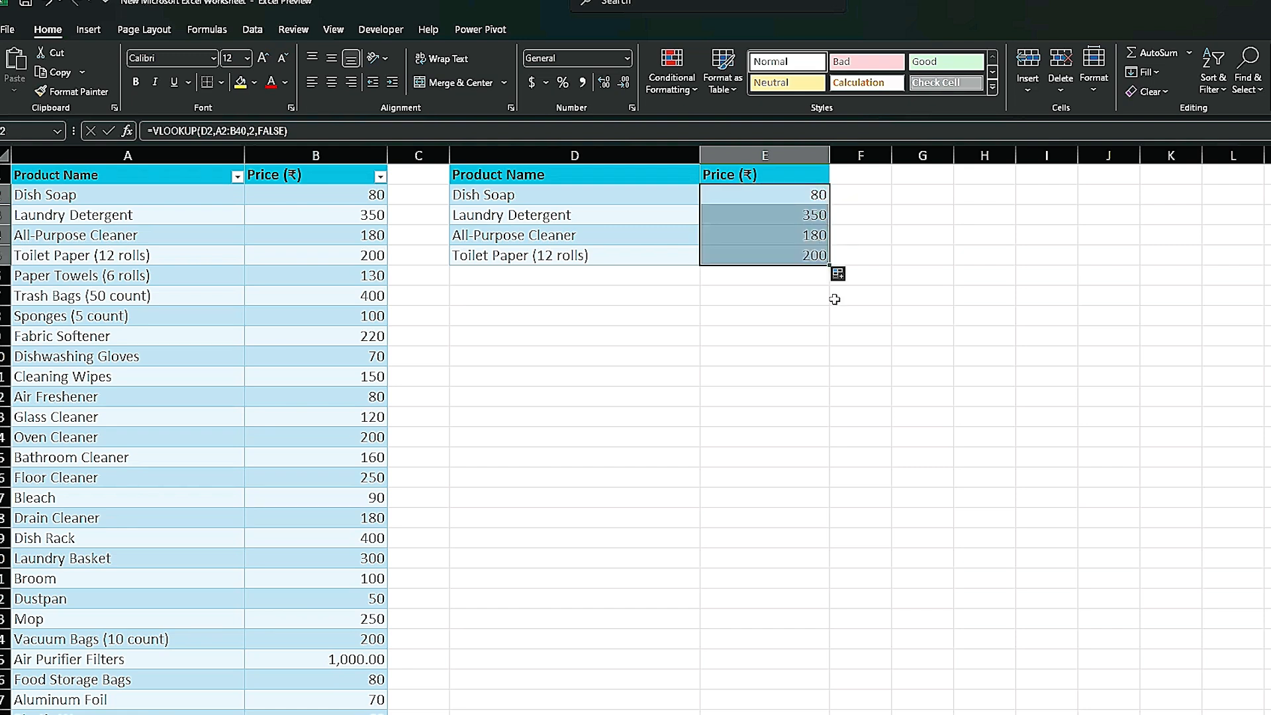
{"action": "left_click", "coordinate": [808, 255]}
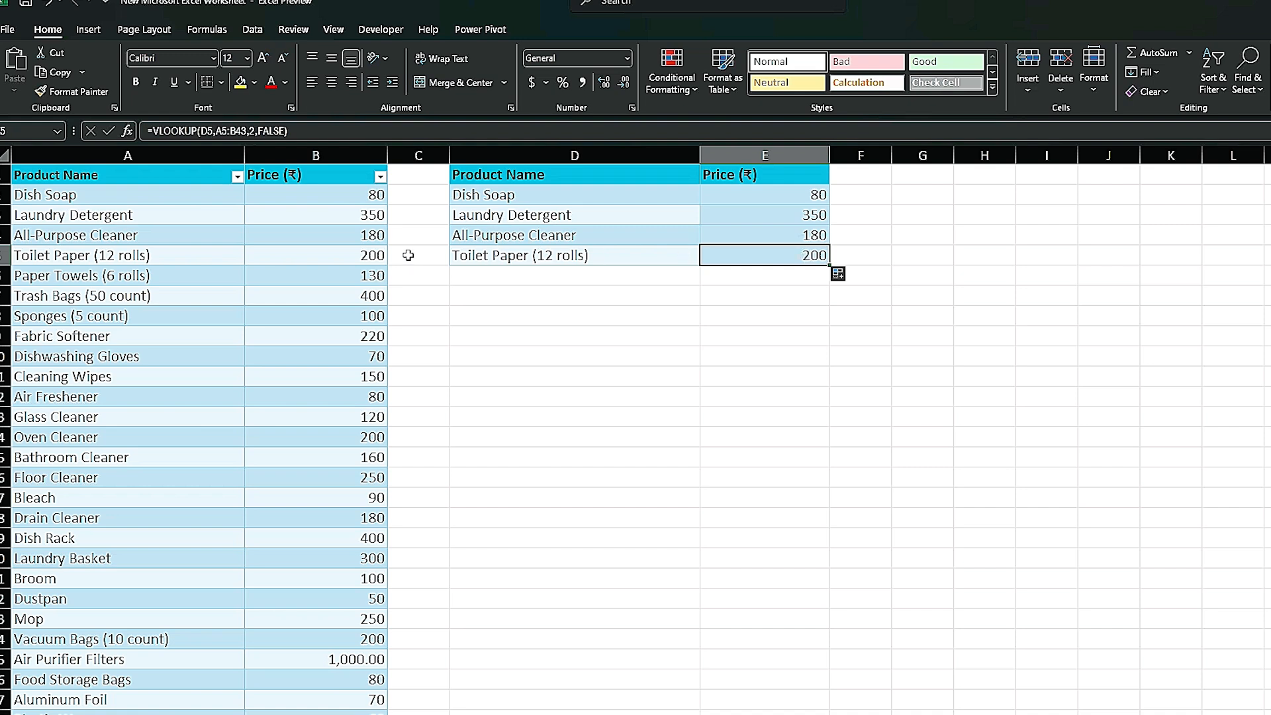
{"action": "left_click", "coordinate": [365, 255]}
{"action": "left_click", "coordinate": [814, 251]}
Make the table range in E2's VLOOKUP formula absolute as $A$2:$B$40
{"action": "left_click", "coordinate": [779, 191]}
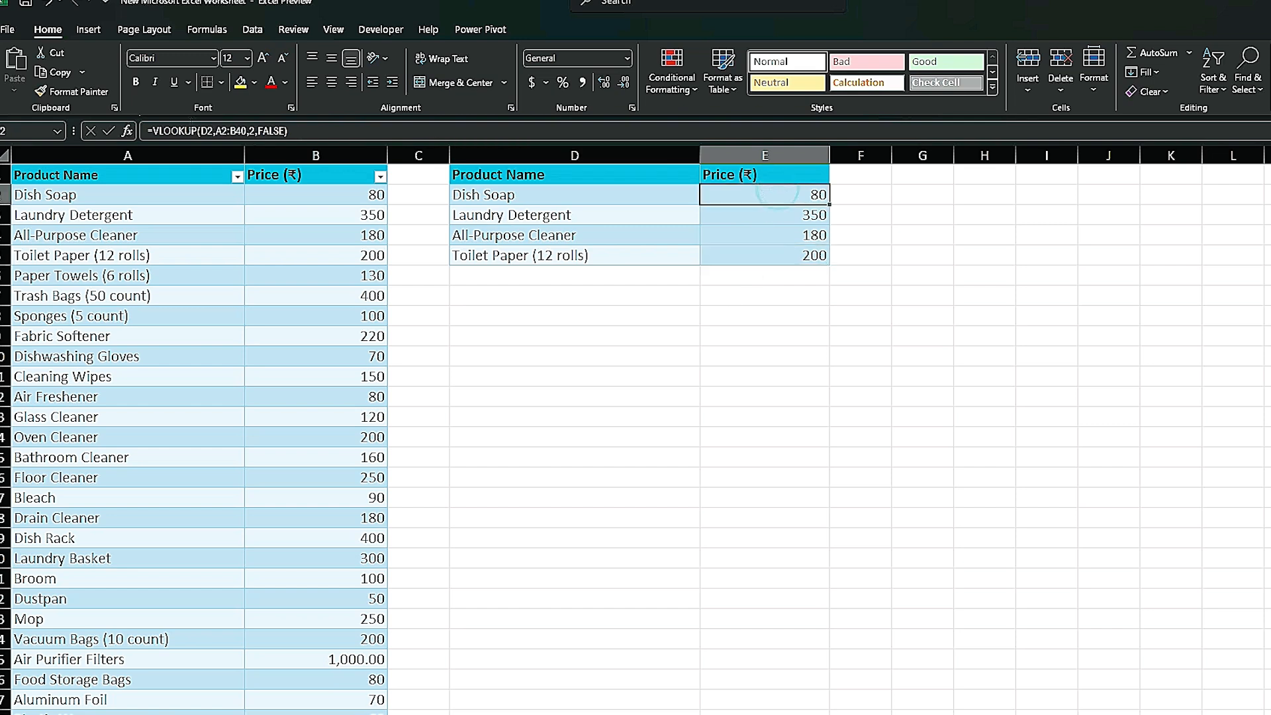
{"action": "left_click", "coordinate": [205, 131]}
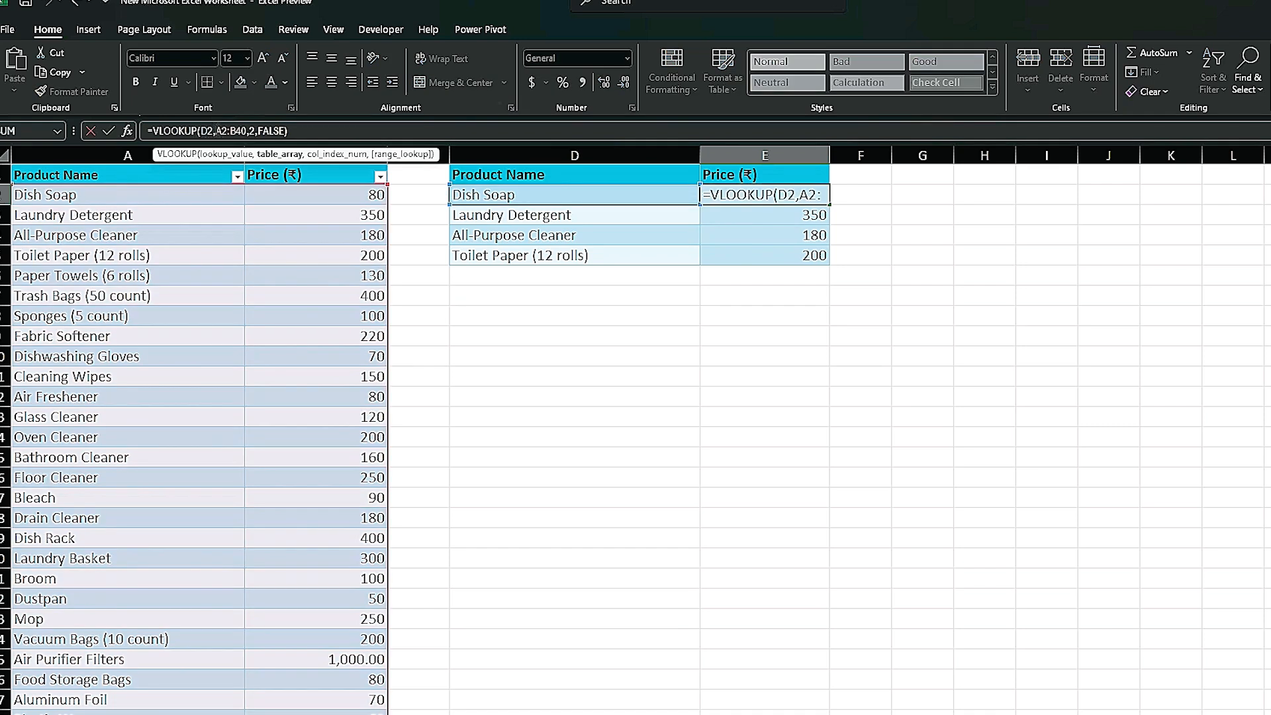
{"action": "type", "text": "$A"}
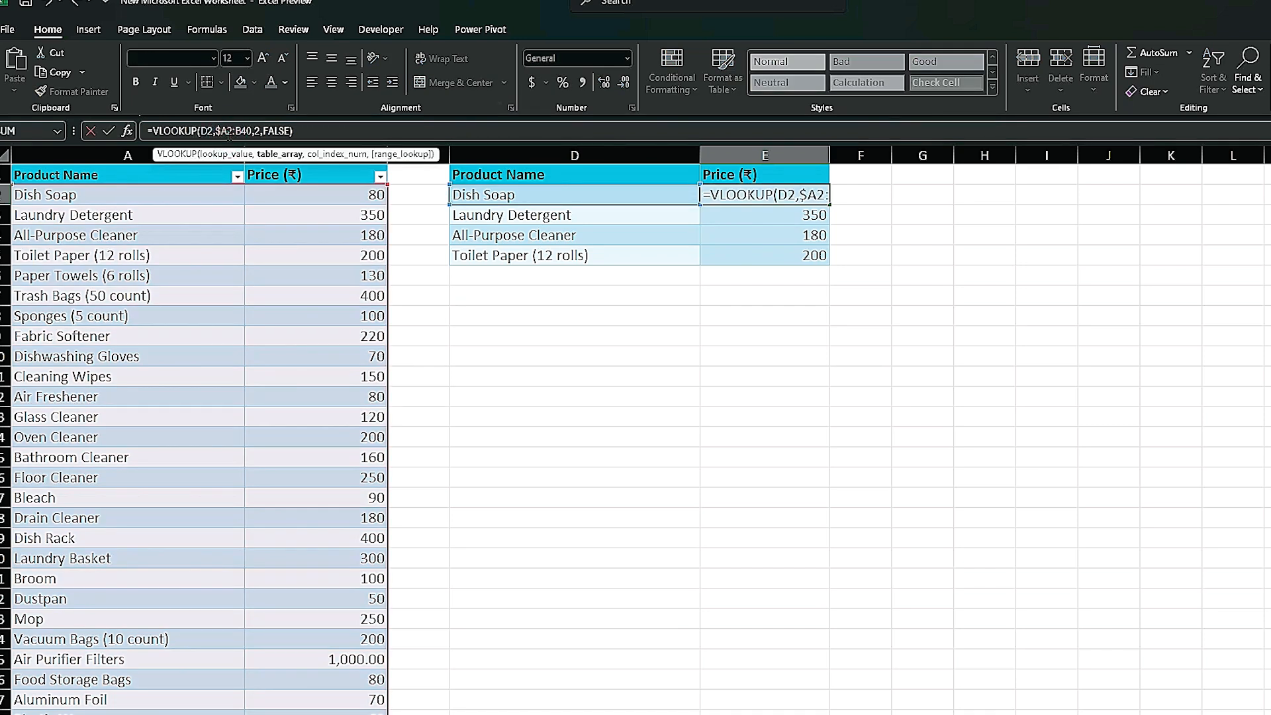
{"action": "type", "text": "$2:"}
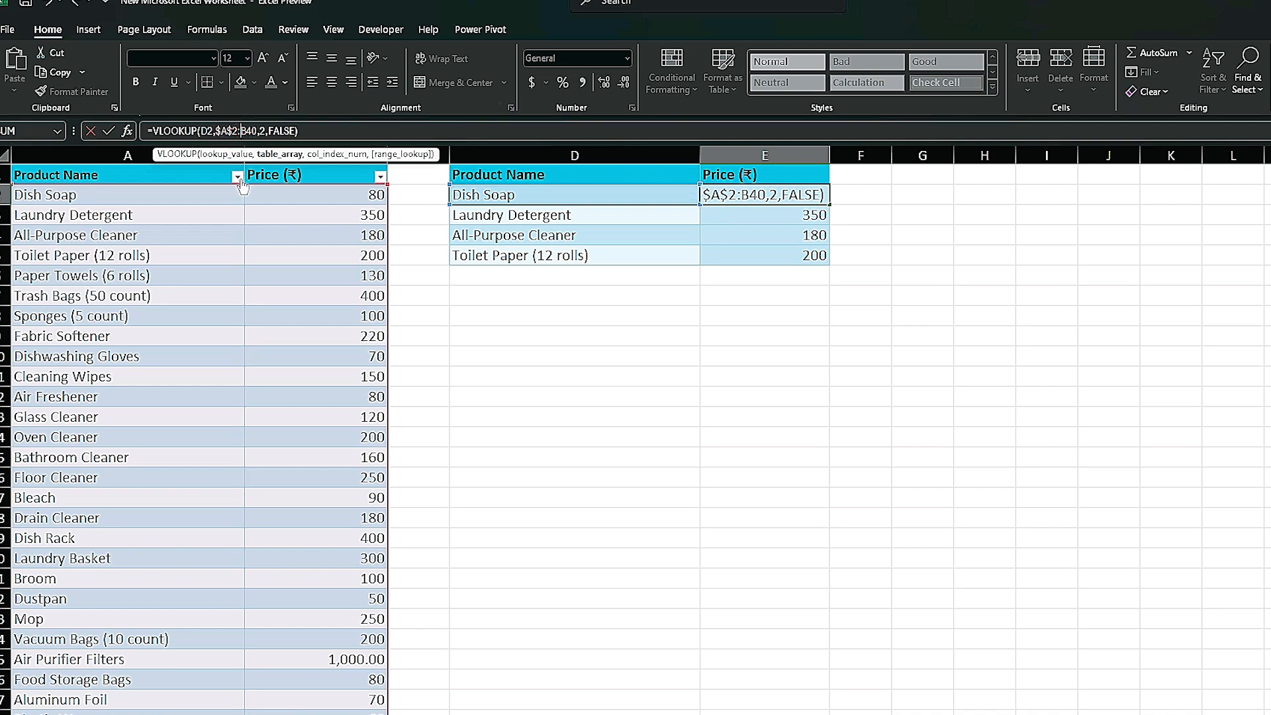
{"action": "type", "text": "$B"}
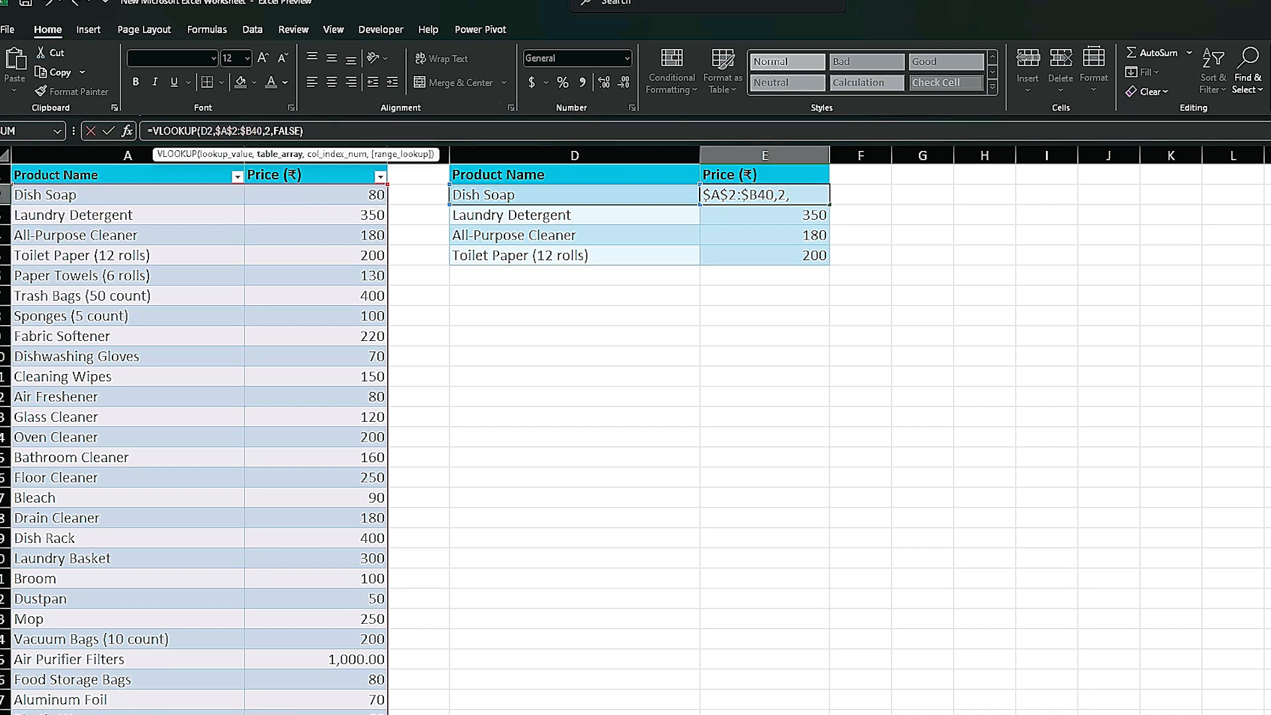
{"action": "type", "text": "$"}
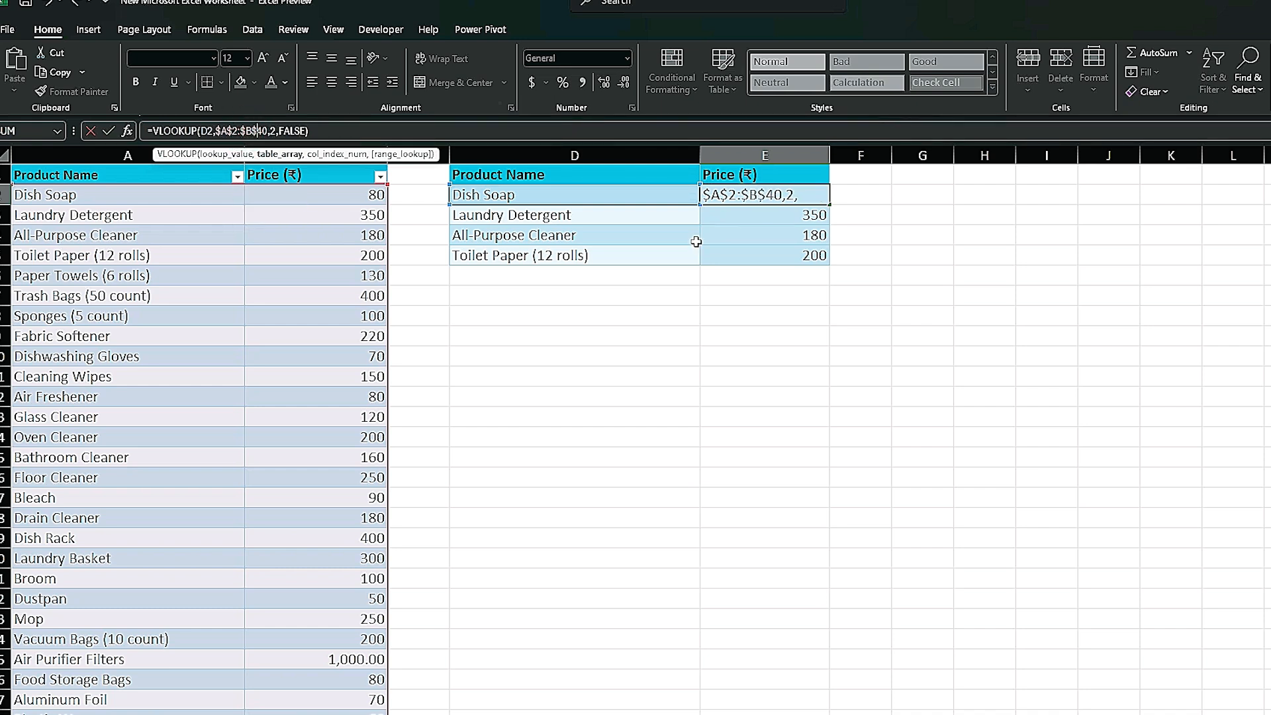
{"action": "left_click", "coordinate": [854, 255]}
Fill the absolute-range VLOOKUP from E2 down through E5 and clear the filled cells below E2 again
{"action": "left_click", "coordinate": [822, 200]}
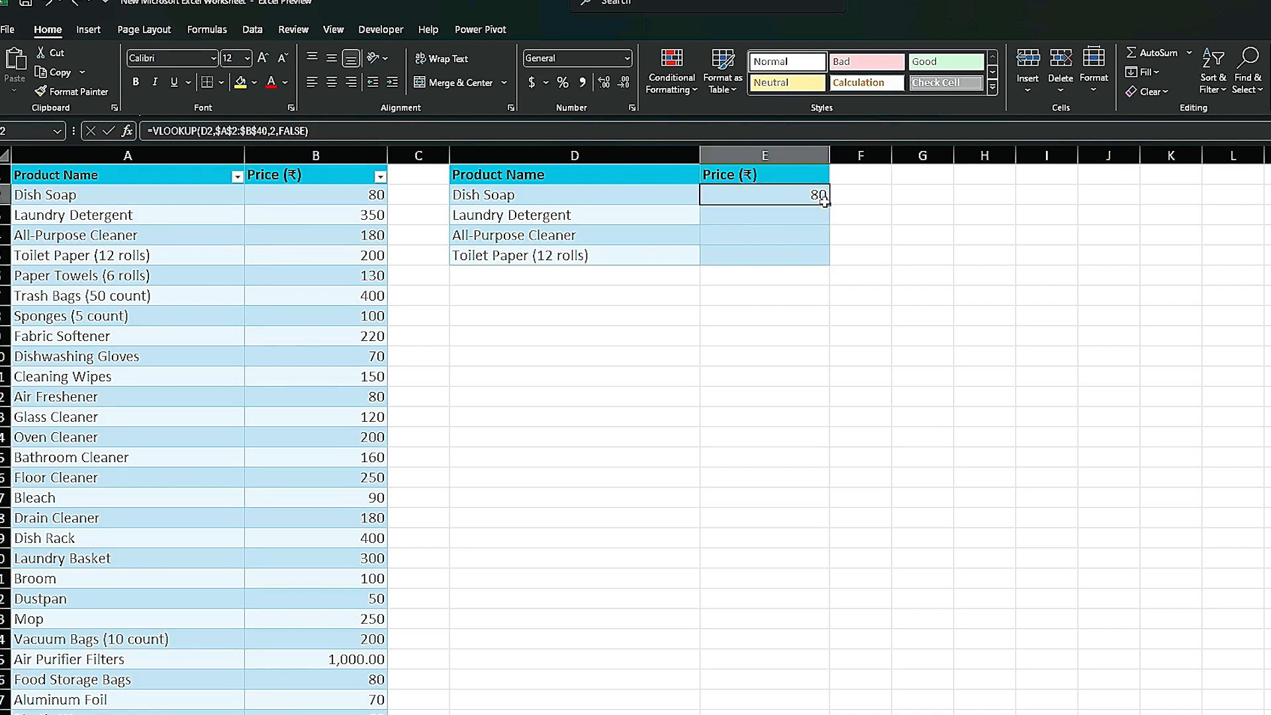
{"action": "left_click_drag", "start_coordinate": [827, 204], "coordinate": [827, 259]}
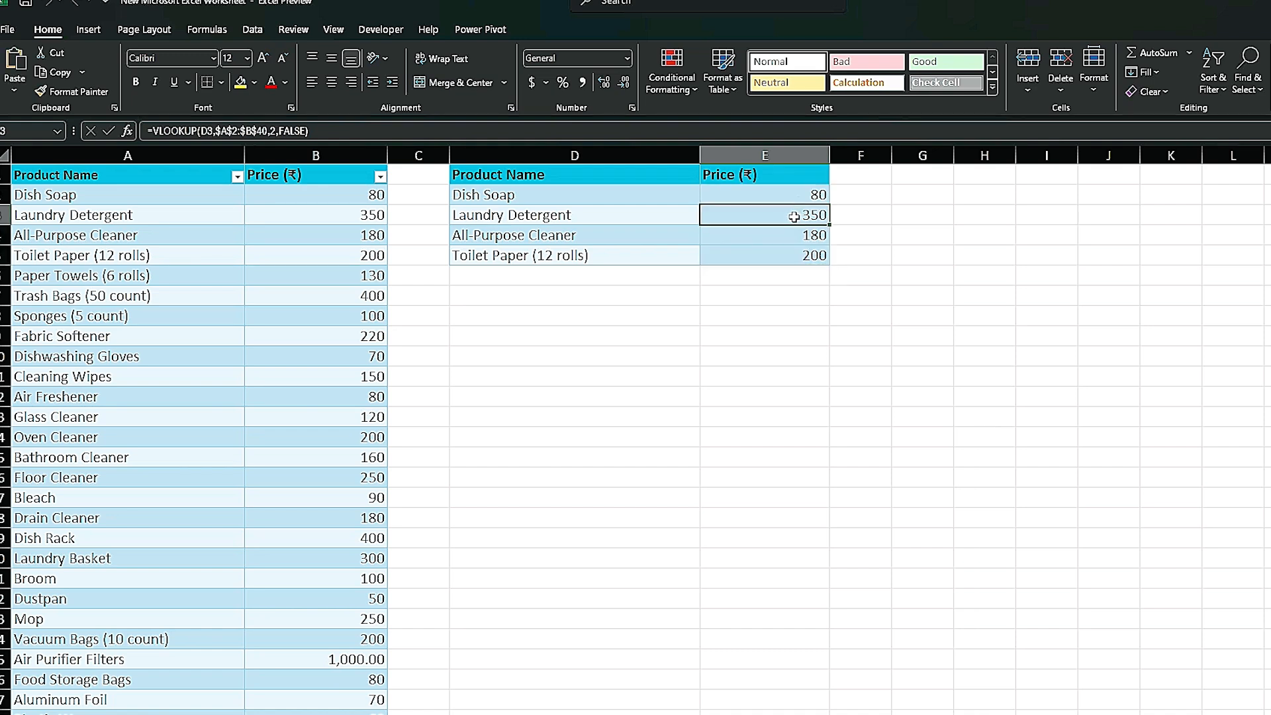
{"action": "left_click_drag", "start_coordinate": [803, 212], "coordinate": [809, 266]}
{"action": "key", "text": "Delete"}
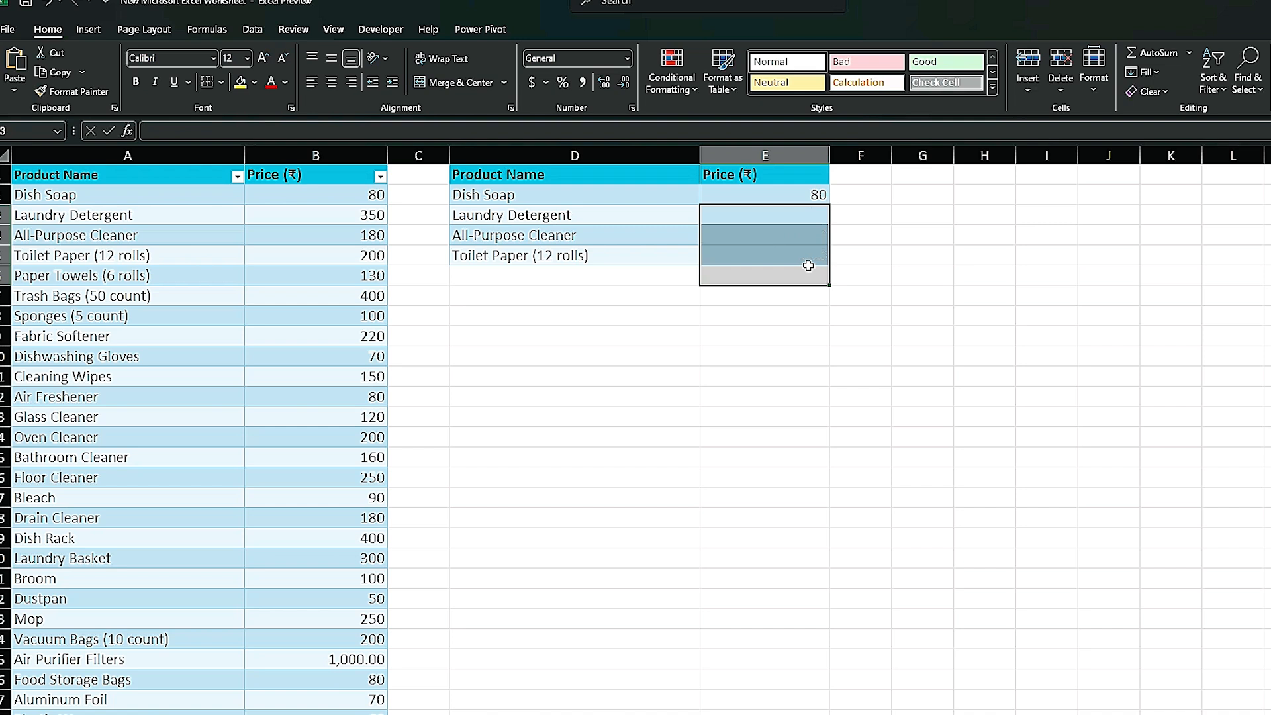
Create a table with headers from the range $N$27
{"action": "left_click", "coordinate": [167, 173]}
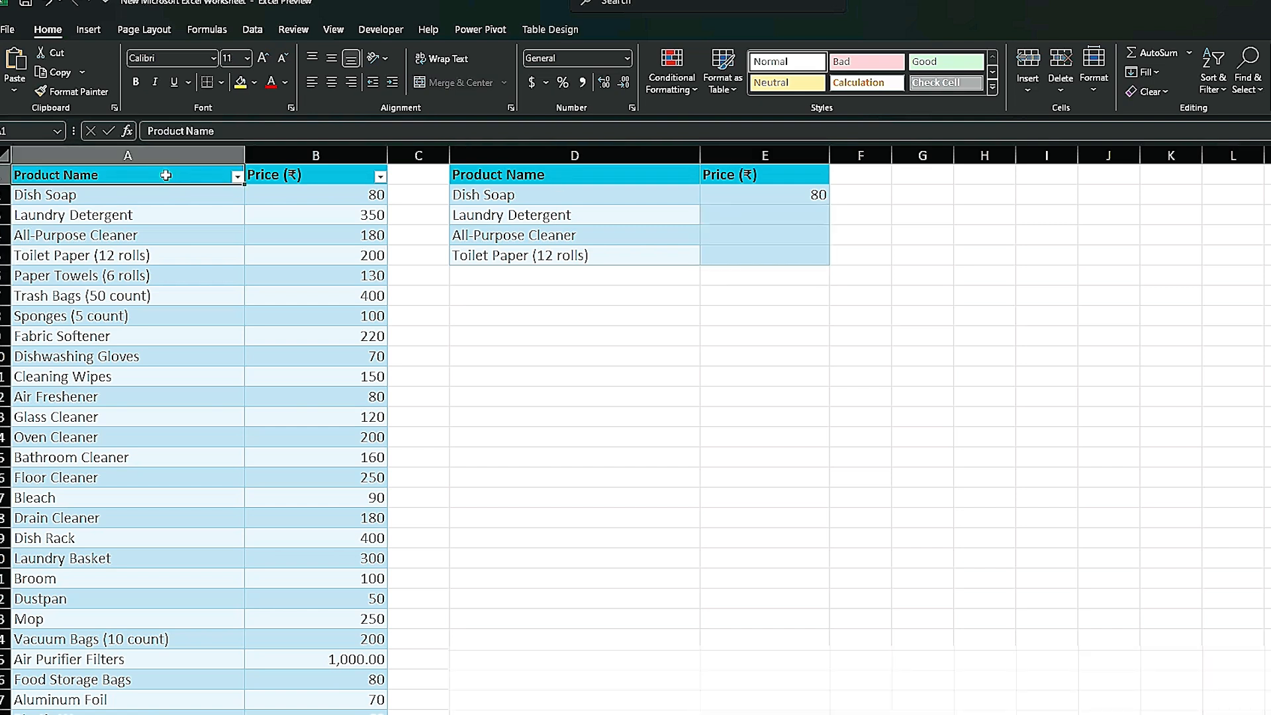
{"action": "left_click", "coordinate": [97, 30]}
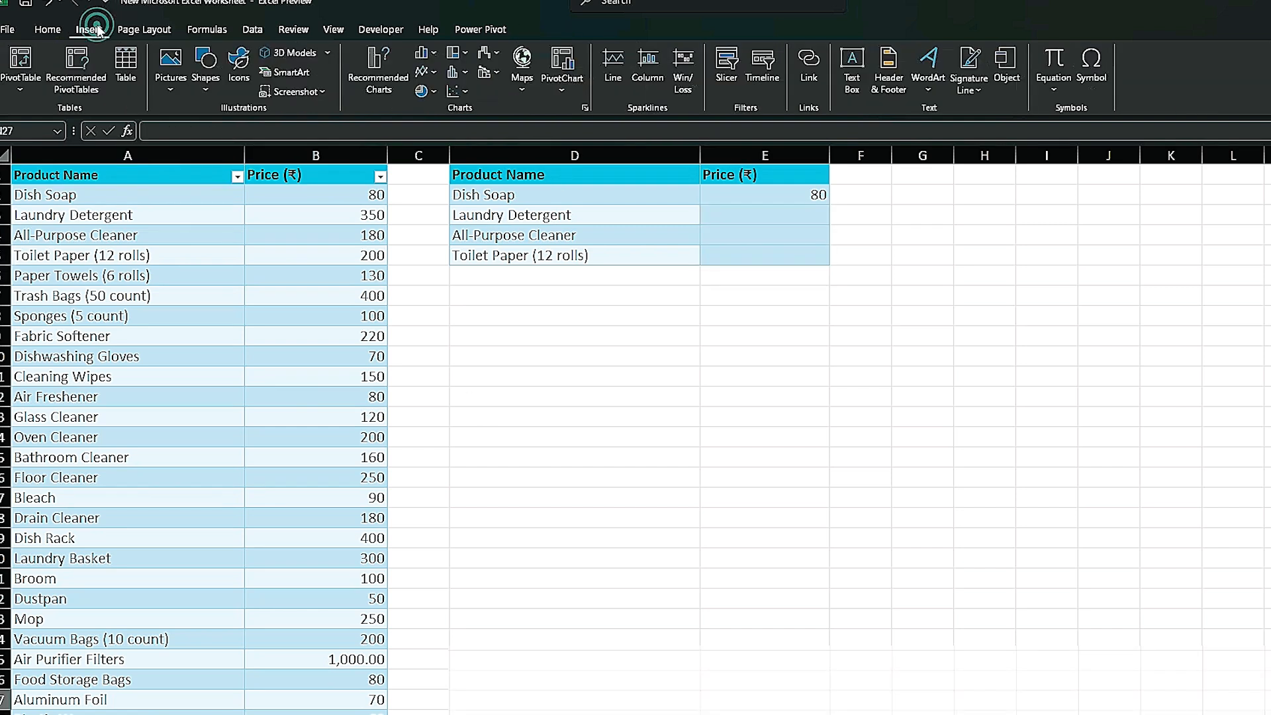
{"action": "left_click", "coordinate": [126, 61]}
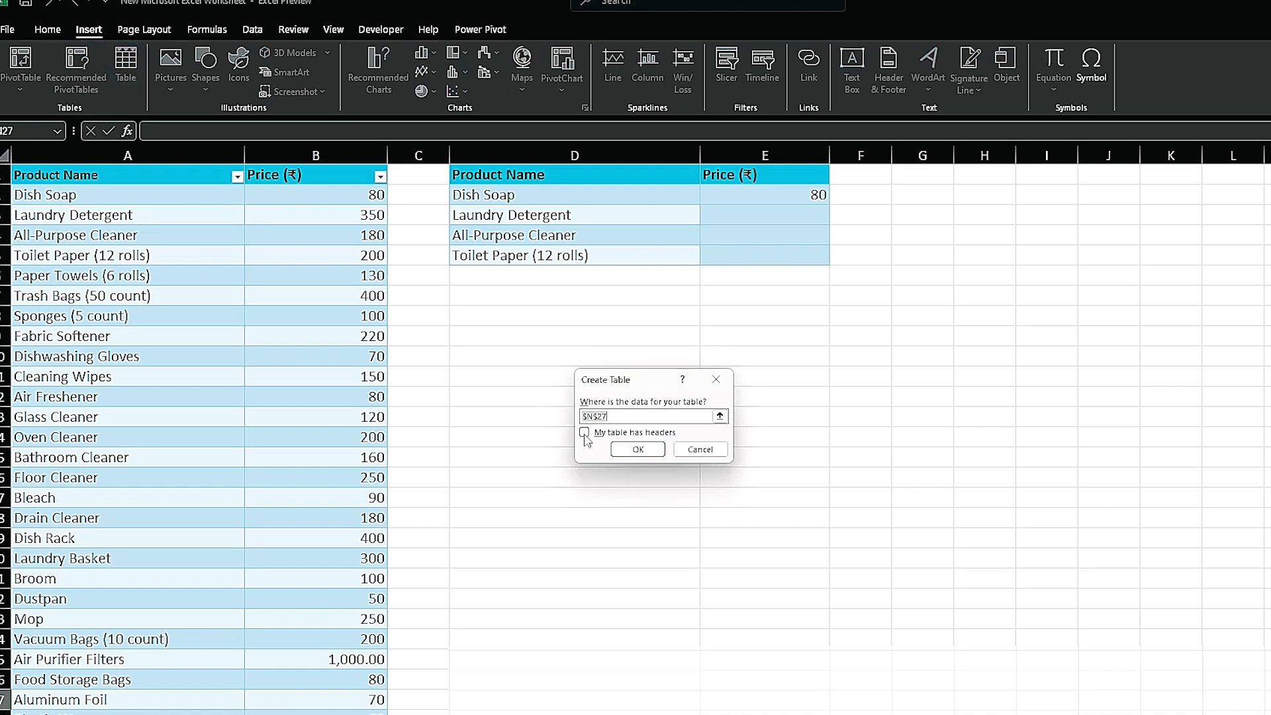
{"action": "left_click", "coordinate": [584, 434]}
{"action": "left_click", "coordinate": [636, 450]}
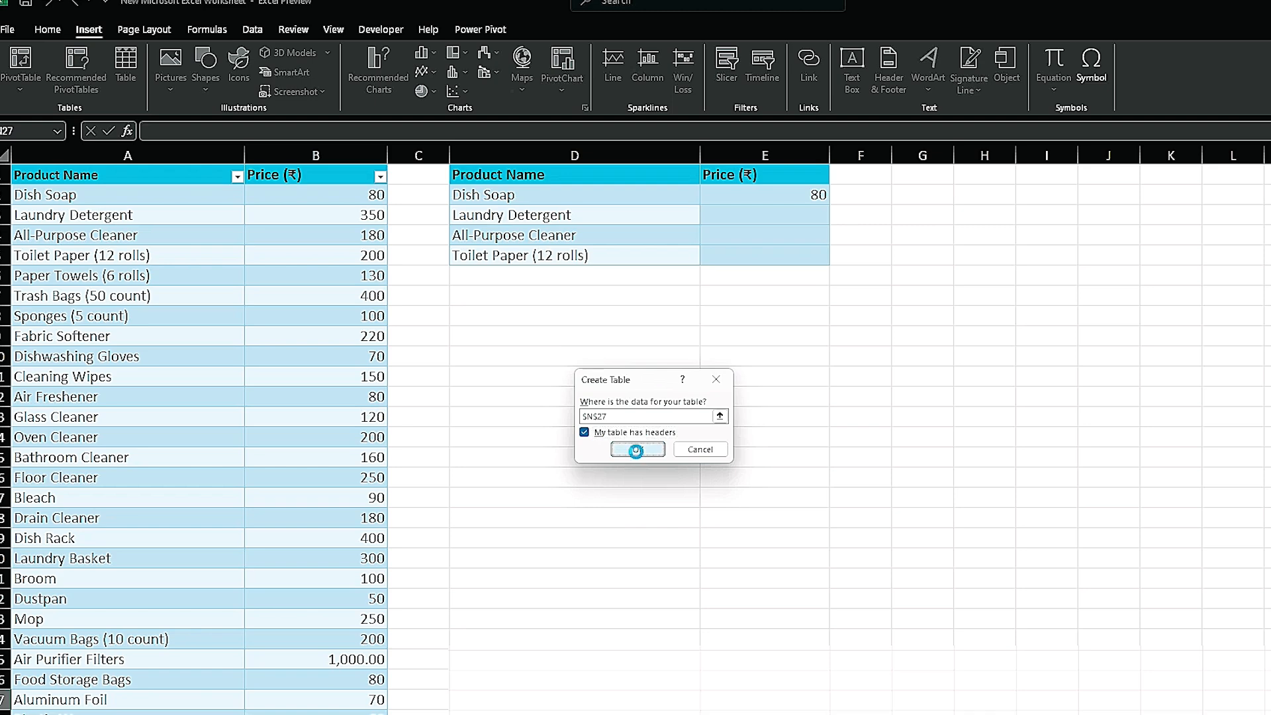
{"action": "left_click", "coordinate": [781, 290]}
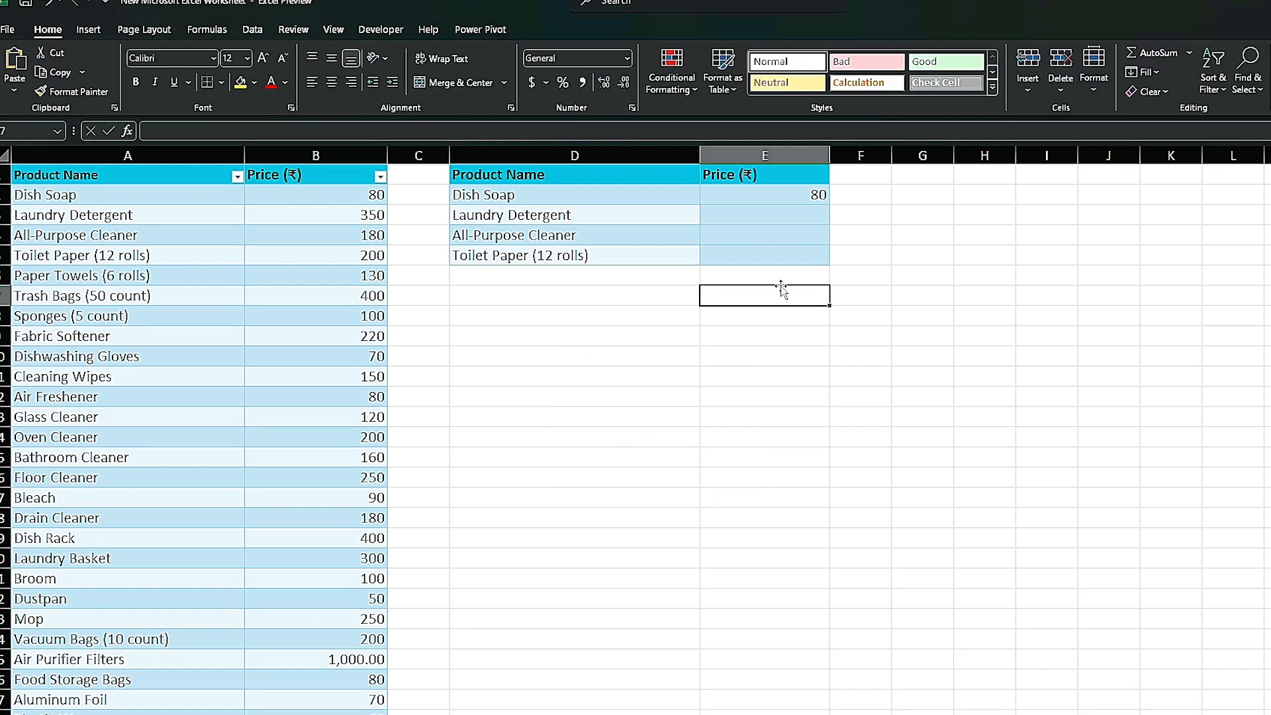
Replace the table range in E2's VLOOKUP with Table1 and fill the formula down through E5
{"action": "left_click", "coordinate": [779, 196]}
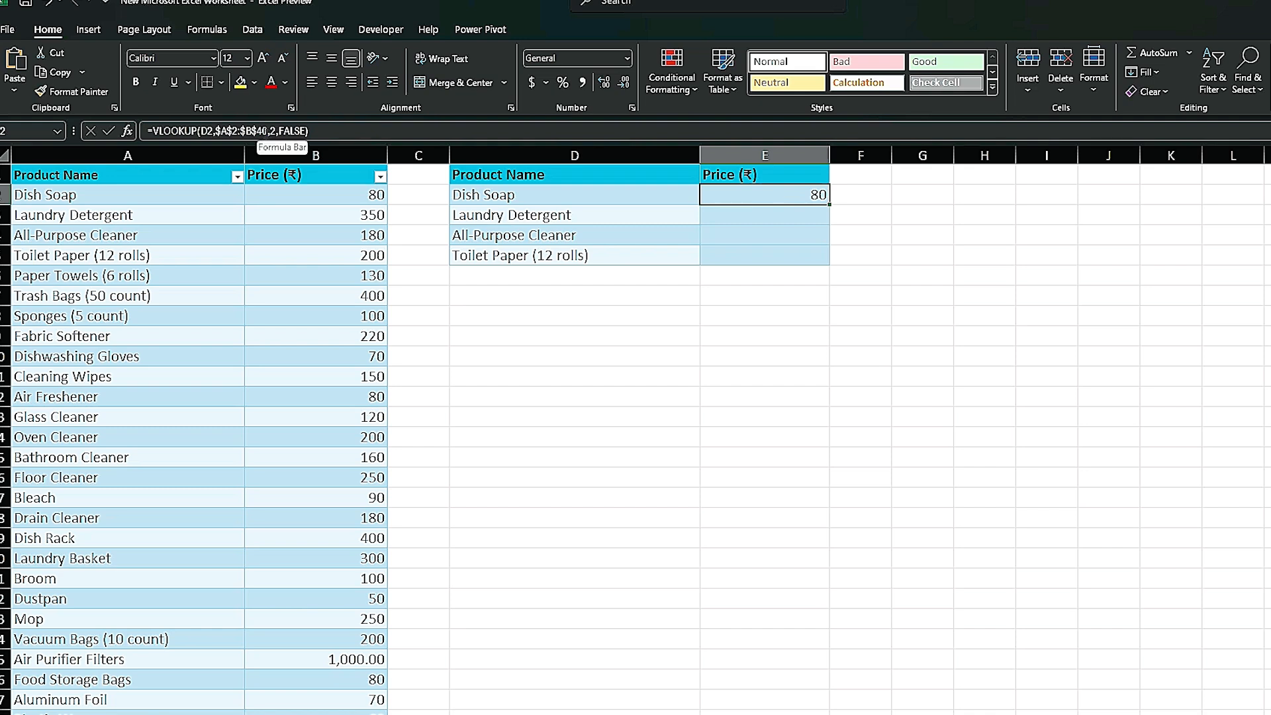
{"action": "left_click_drag", "start_coordinate": [268, 131], "coordinate": [215, 130]}
{"action": "key", "text": "BackSpace"}
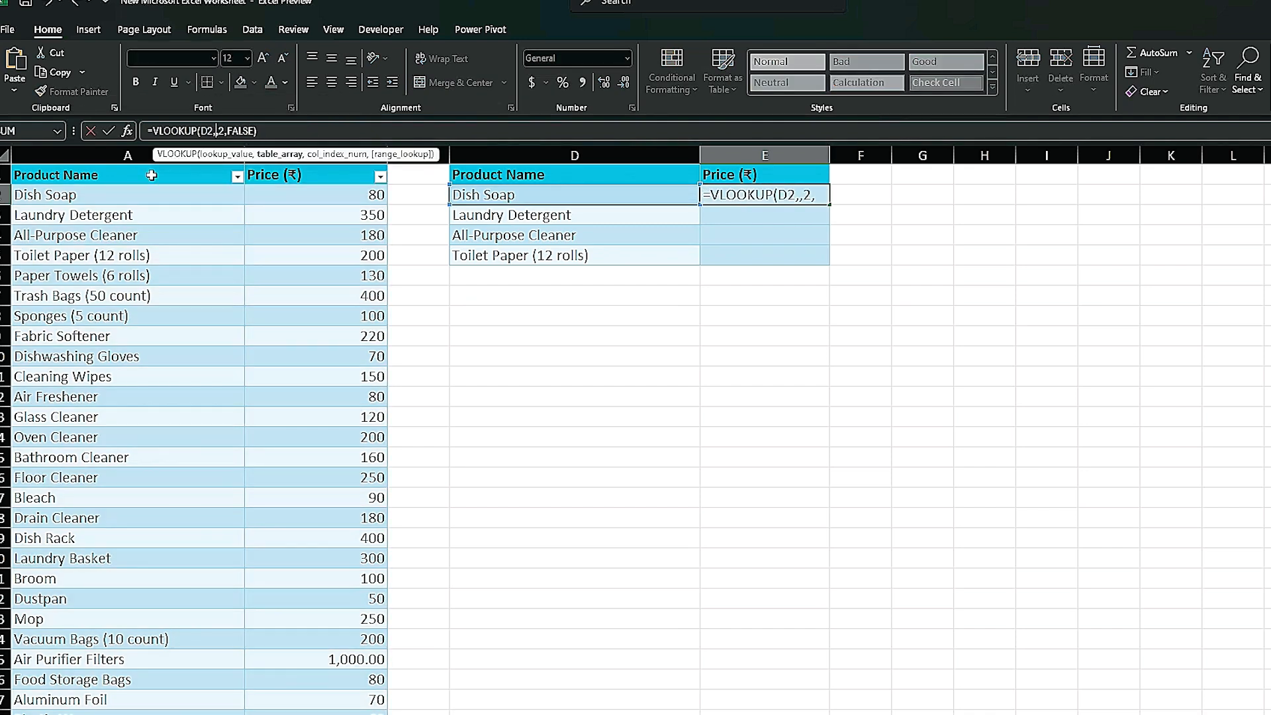
{"action": "left_click_drag", "start_coordinate": [151, 175], "coordinate": [325, 176]}
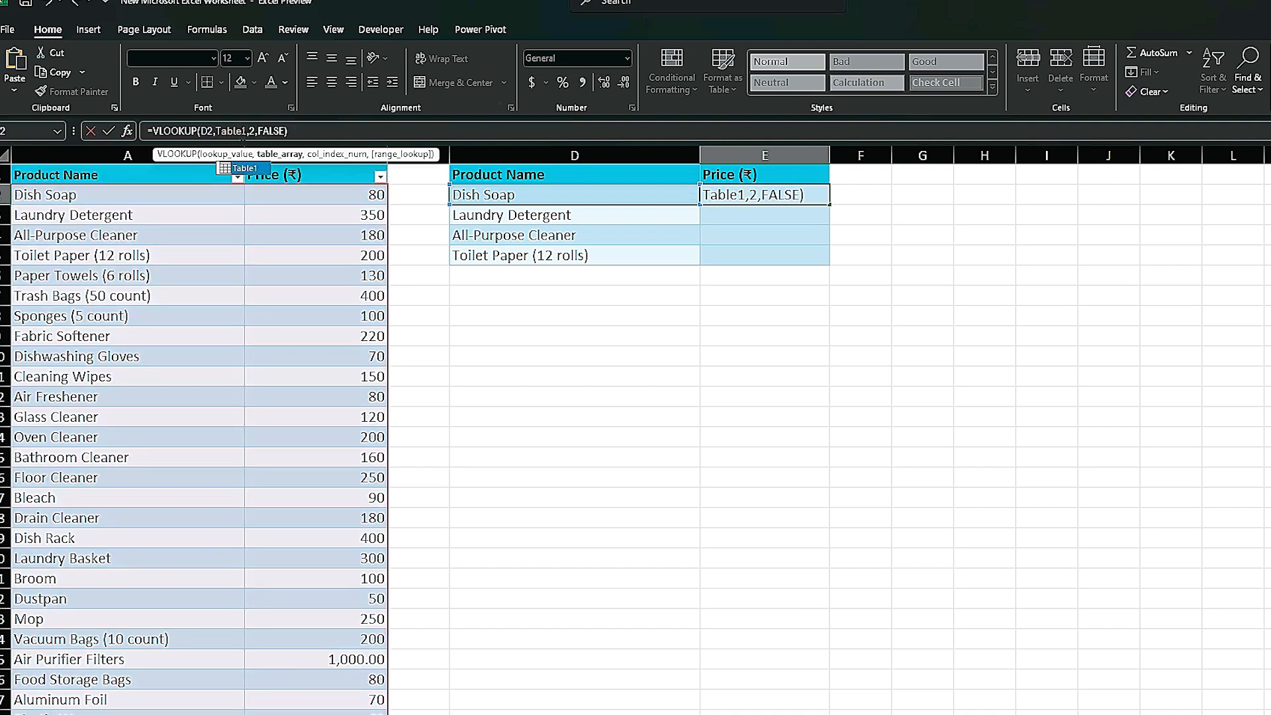
{"action": "key", "text": "Return"}
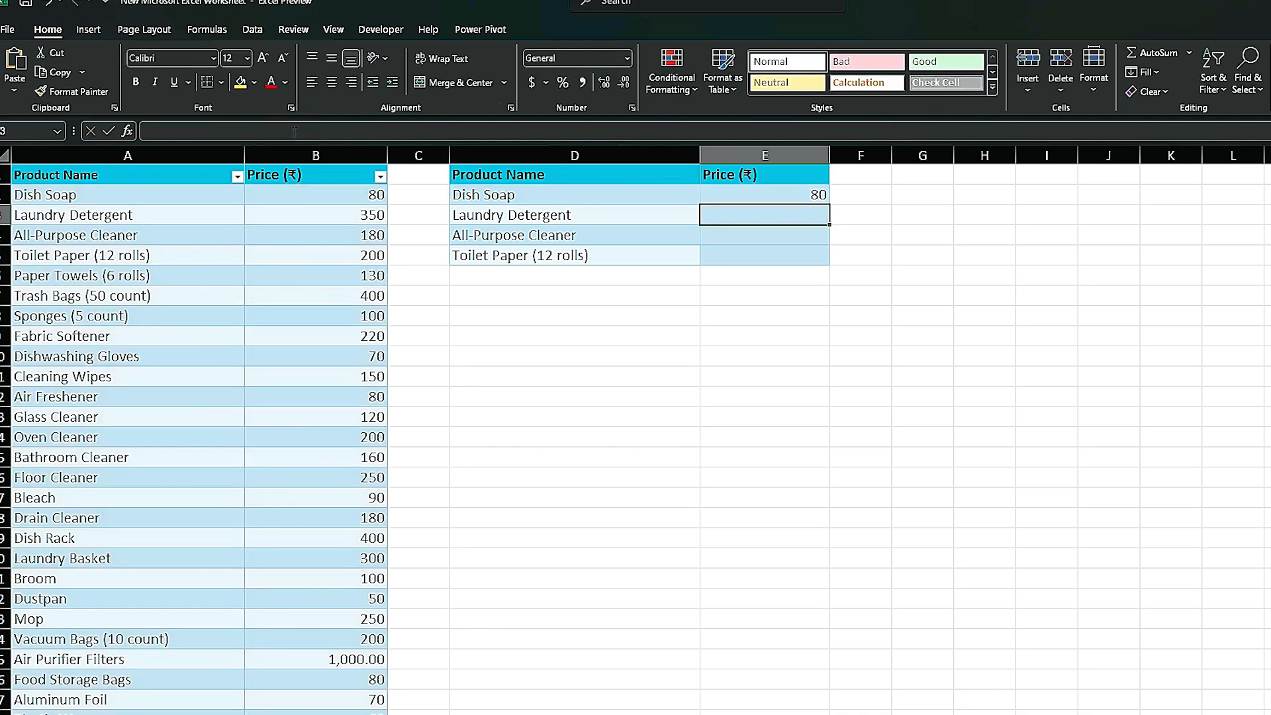
{"action": "left_click", "coordinate": [763, 197]}
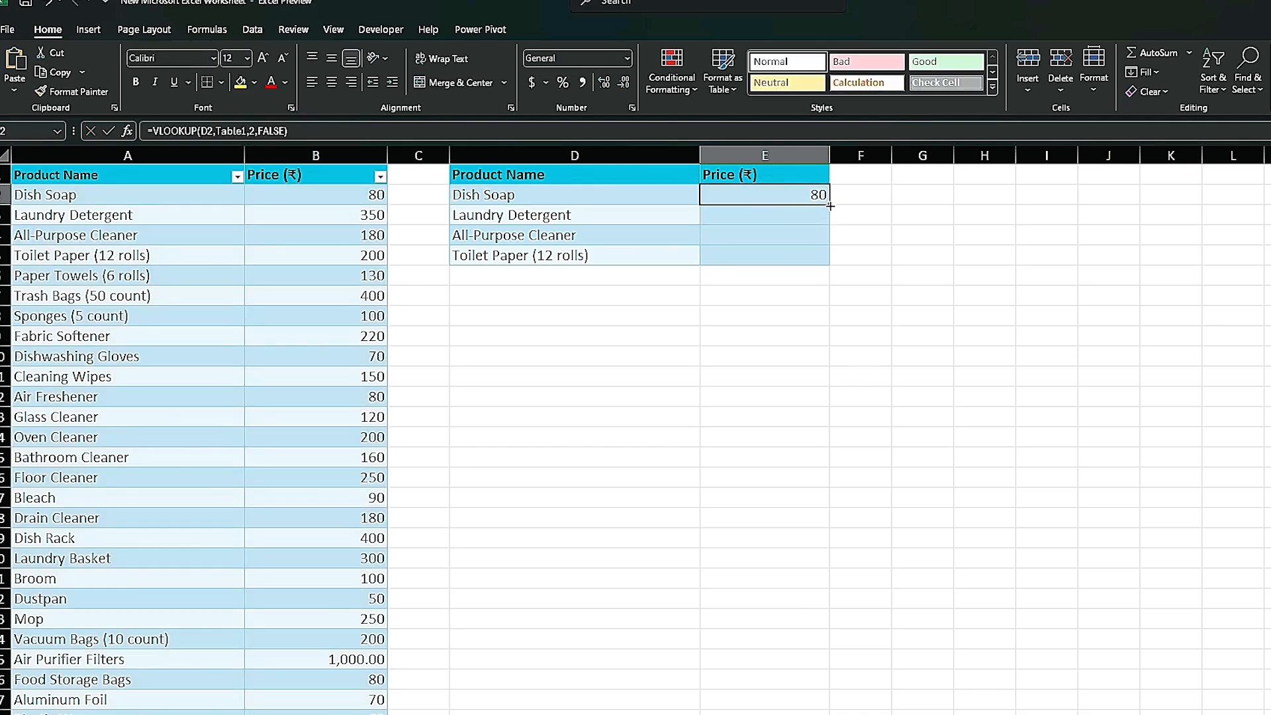
{"action": "left_click_drag", "start_coordinate": [829, 206], "coordinate": [820, 260]}
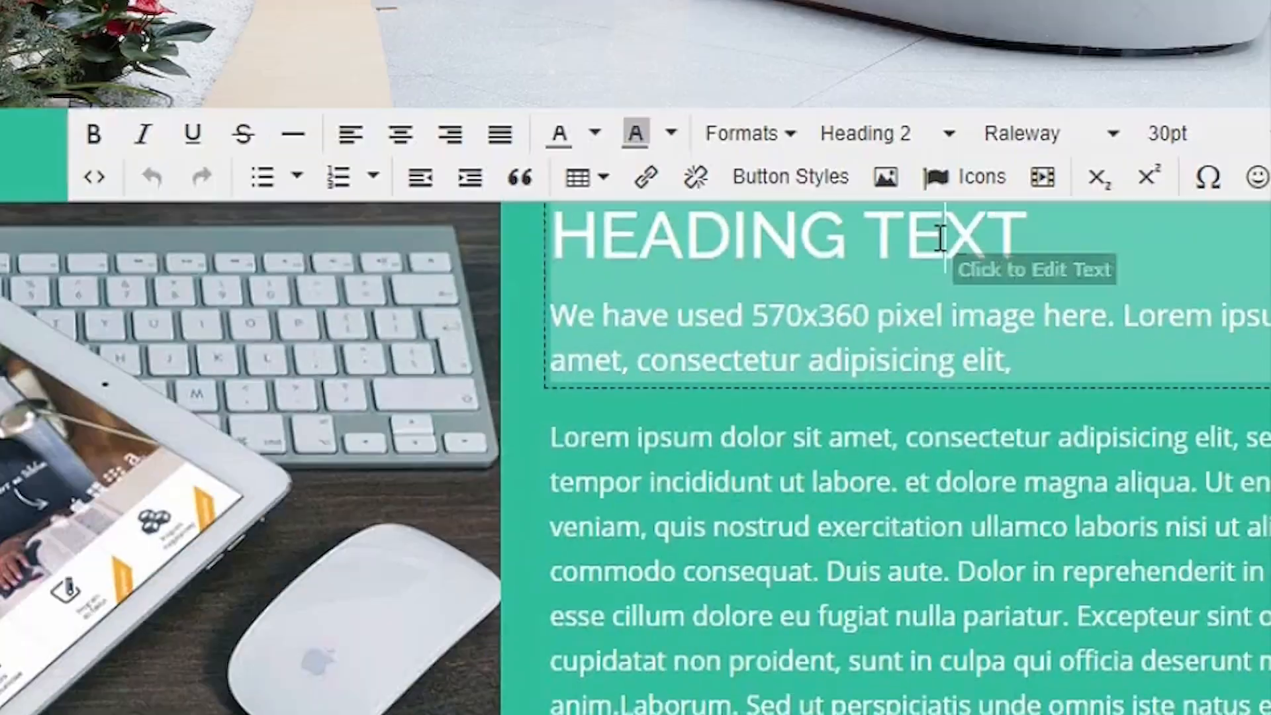
In the website builder, replace the section's HEADING TEXT title with ABOUT
{"action": "triple_click", "coordinate": [940, 239]}
{"action": "type", "text": "ABOUT"}
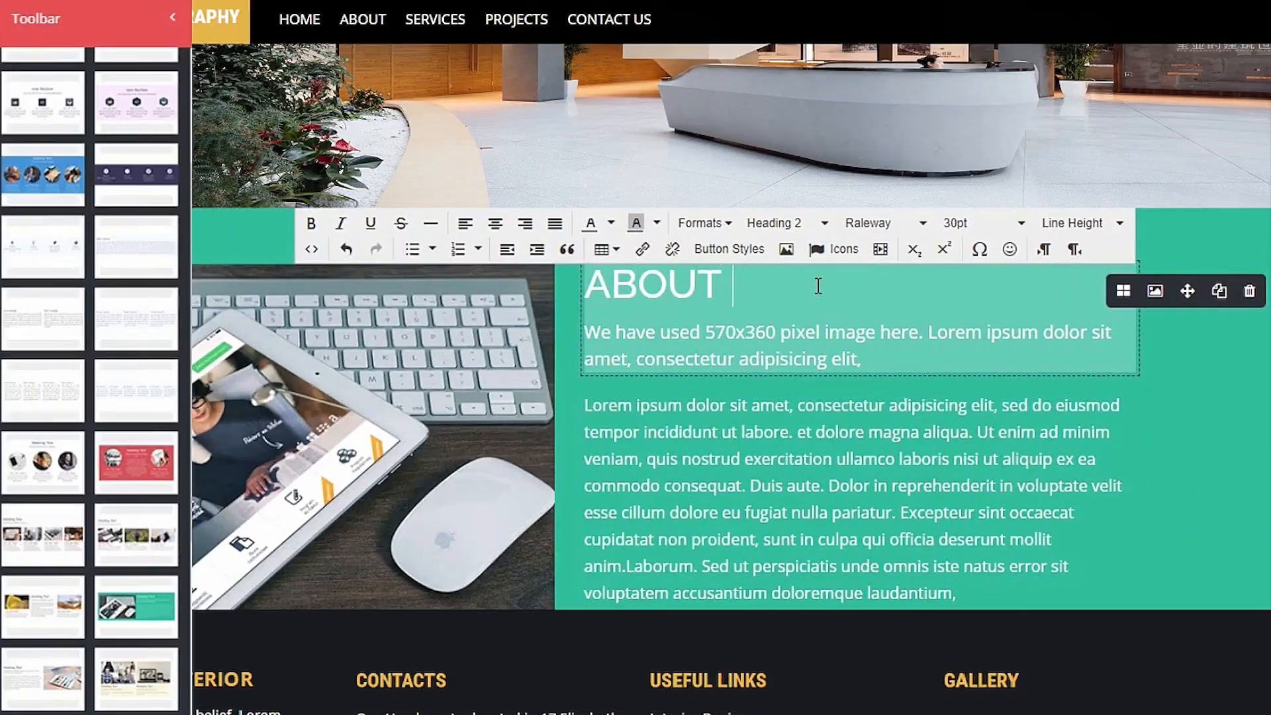